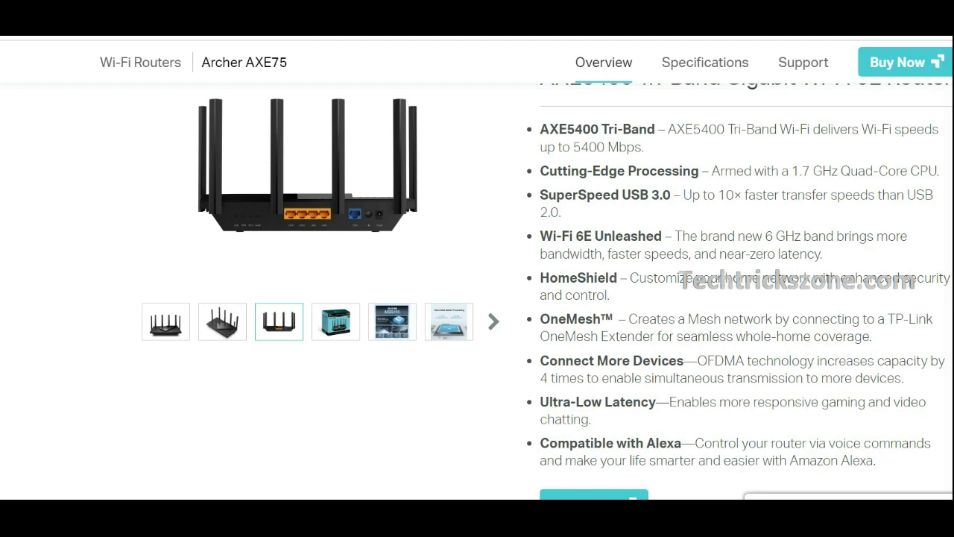
# Highlight the Archer AXE75 feature bullets on the product page, then clear the highlight
pyautogui.moveTo(560, 129); pyautogui.dragTo(820, 377)
pyautogui.click(776, 354)
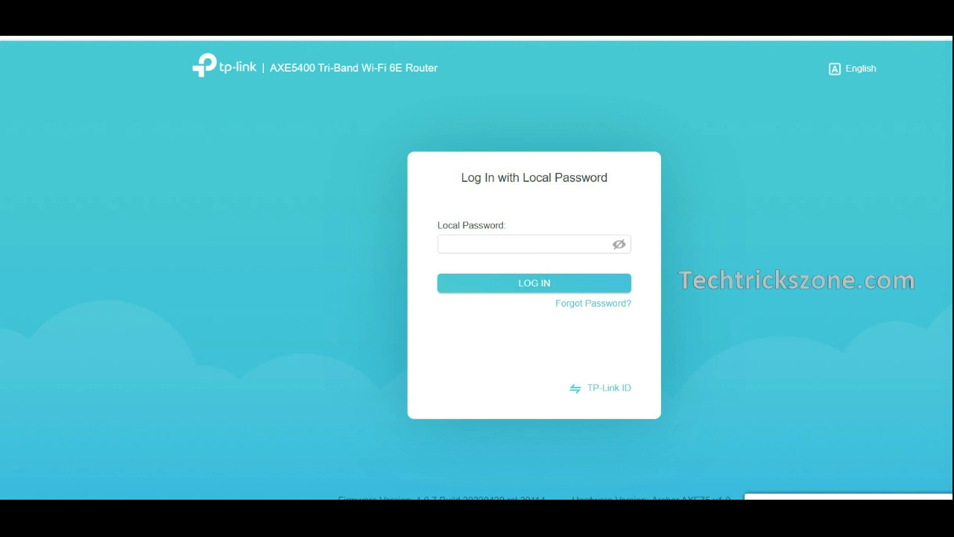
# Enter the default local admin password on tplinkwifi.net and log in to the router
pyautogui.moveTo(641, 231); pyautogui.dragTo(792, 291)
pyautogui.click(529, 239)
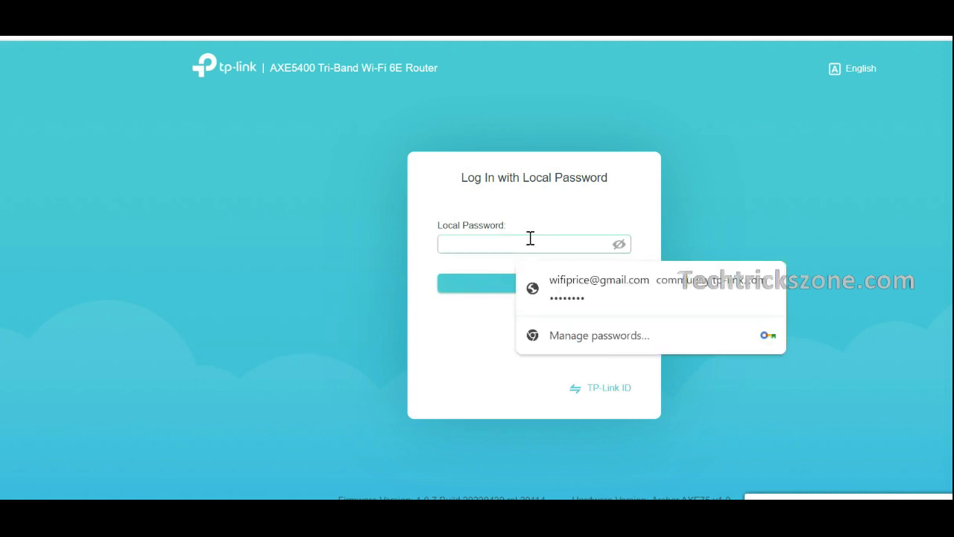
pyautogui.click(529, 239)
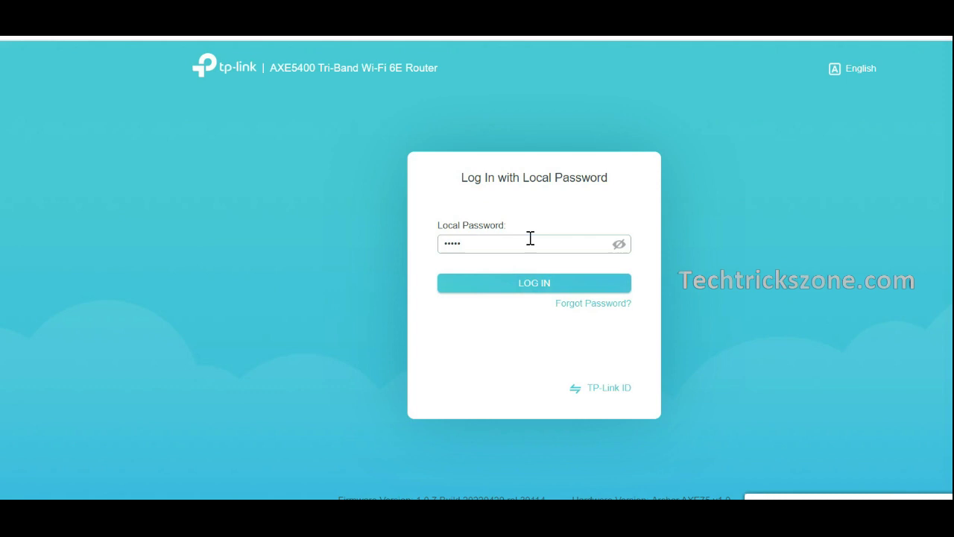
pyautogui.click(539, 283)
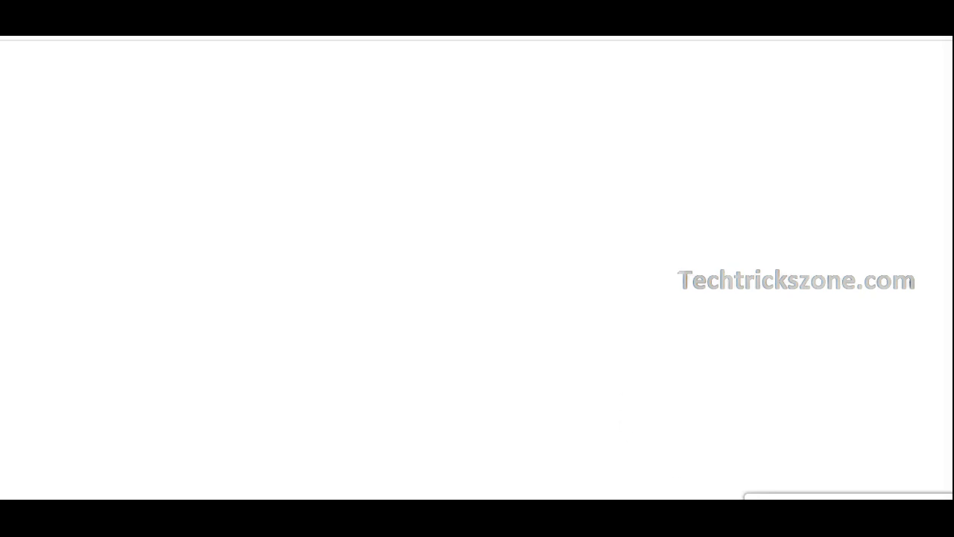
pyautogui.moveTo(682, 498)
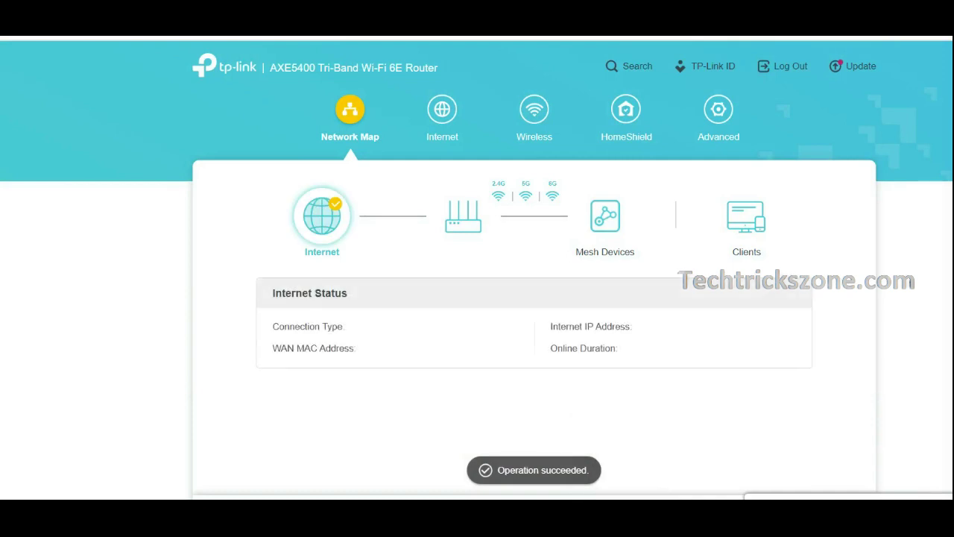
# Note 'Internet WAN settings', getting details from the provider for PPPoE/Static/DHCP, then minimize Notepad++
pyautogui.click(682, 454)
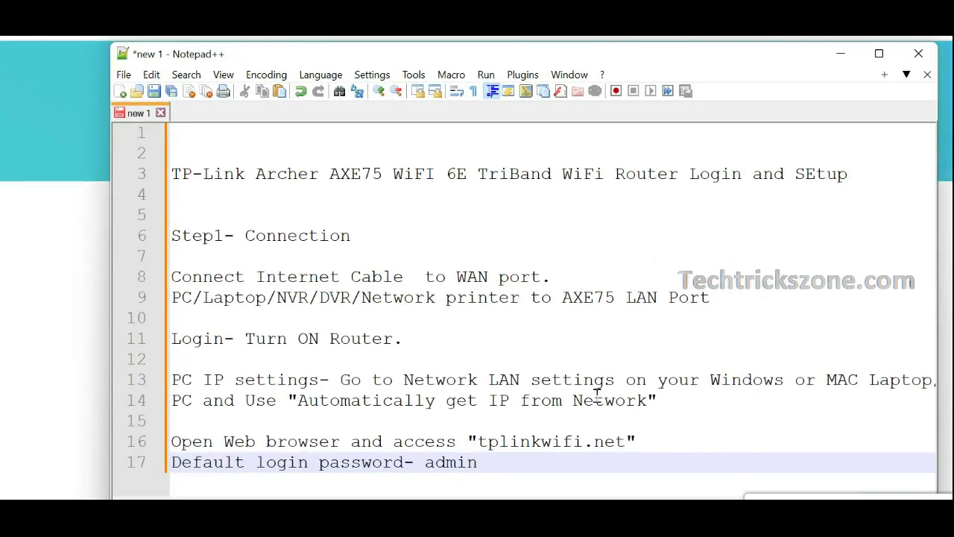
pyautogui.press('Return')
pyautogui.press('Return')
pyautogui.press('Return')
pyautogui.press('Return')
pyautogui.press('Return')
pyautogui.press('Return')
pyautogui.press('Return')
pyautogui.press('Return')
pyautogui.press('Return')
pyautogui.press('Return')
pyautogui.press('Return')
pyautogui.press('Return')
pyautogui.press('Return')
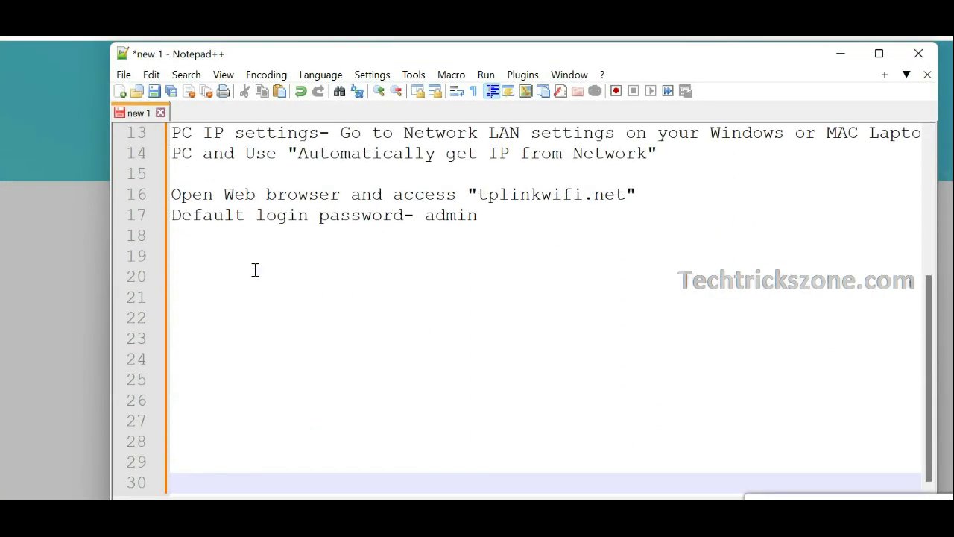
pyautogui.click(255, 273)
pyautogui.write('Internet')
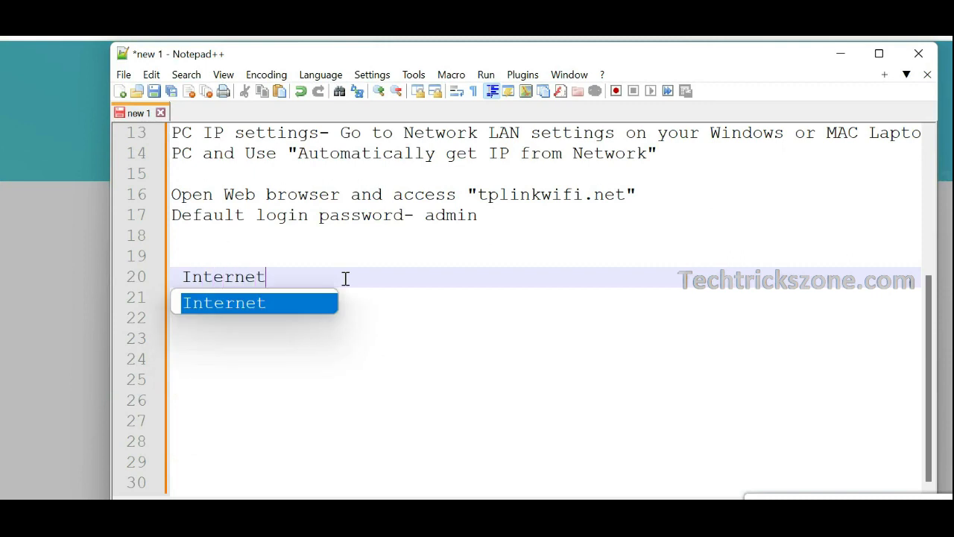
pyautogui.write(' WAN settings-')
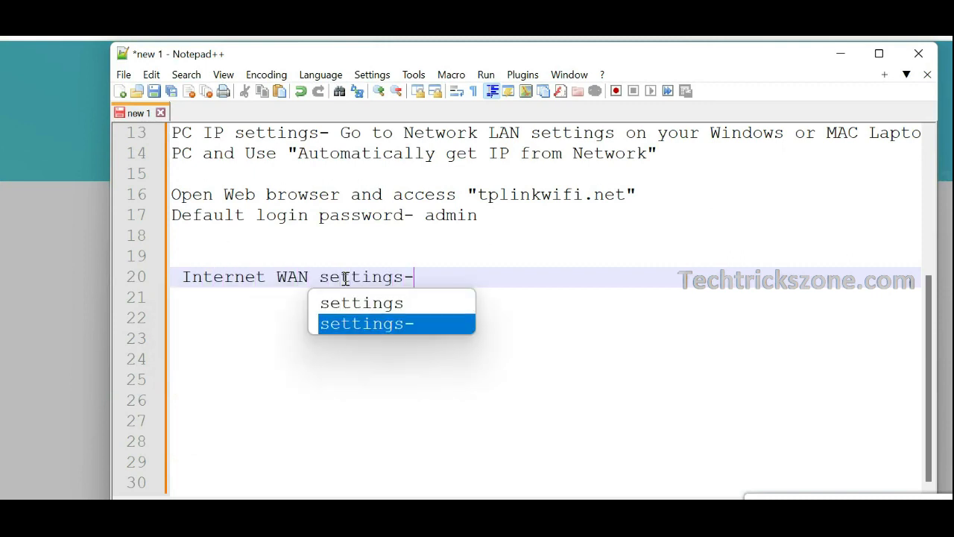
pyautogui.write('  Choose your ')
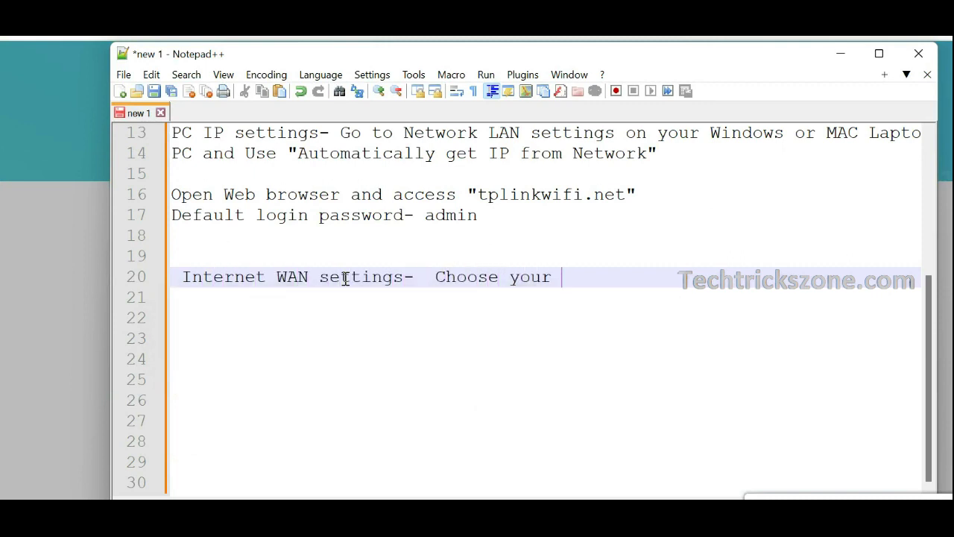
pyautogui.write('itnernet type')
pyautogui.press('Return')
pyautogui.write('G')
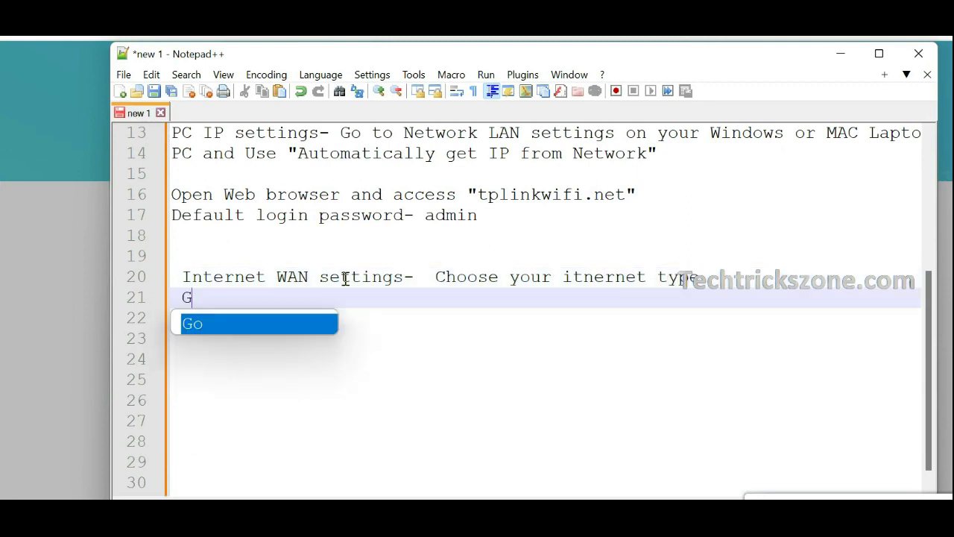
pyautogui.write('et detail from ')
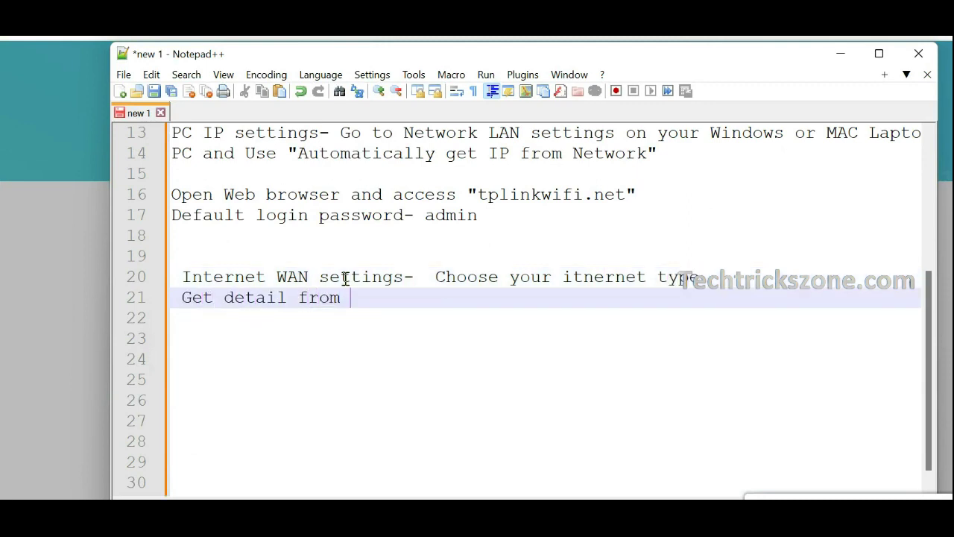
pyautogui.write('your internet provider')
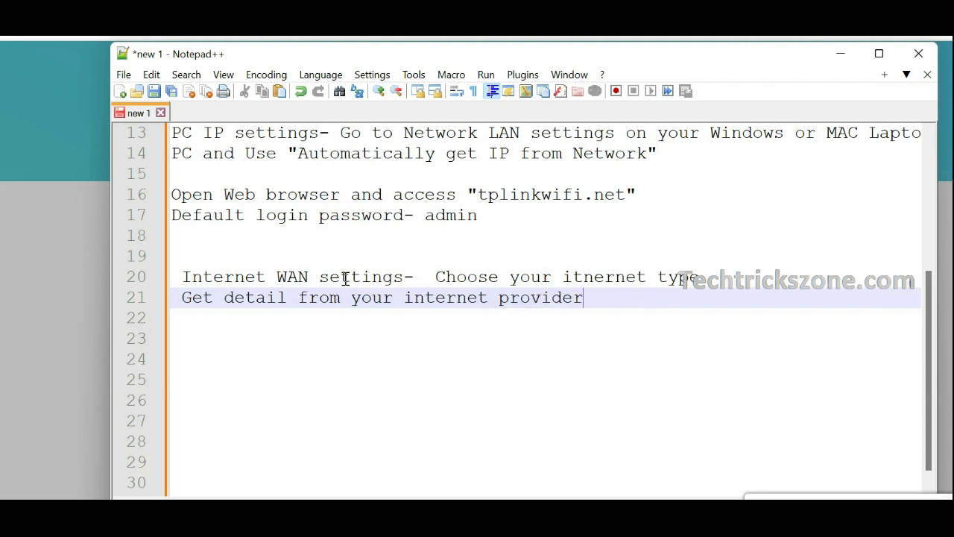
pyautogui.press('Return')
pyautogui.write('fo')
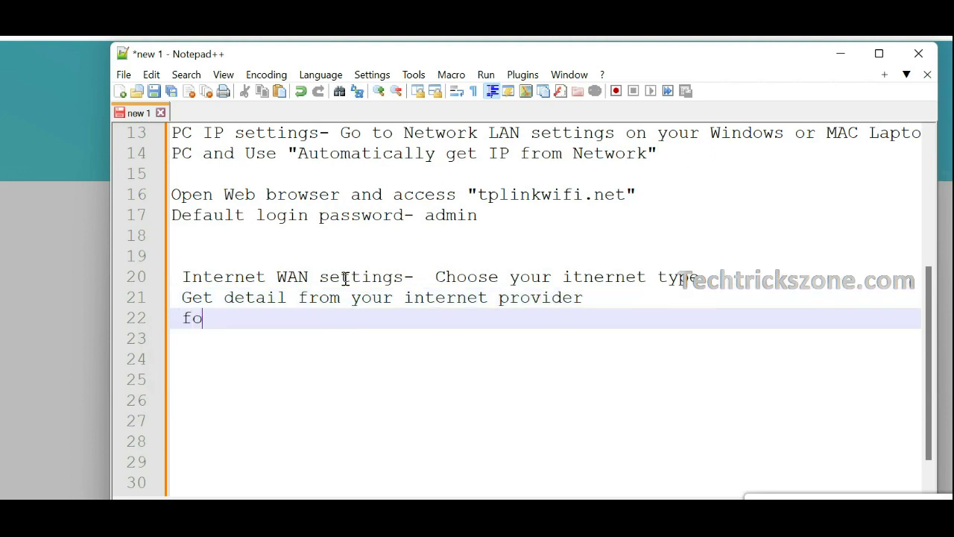
pyautogui.write('r PPPoE/S')
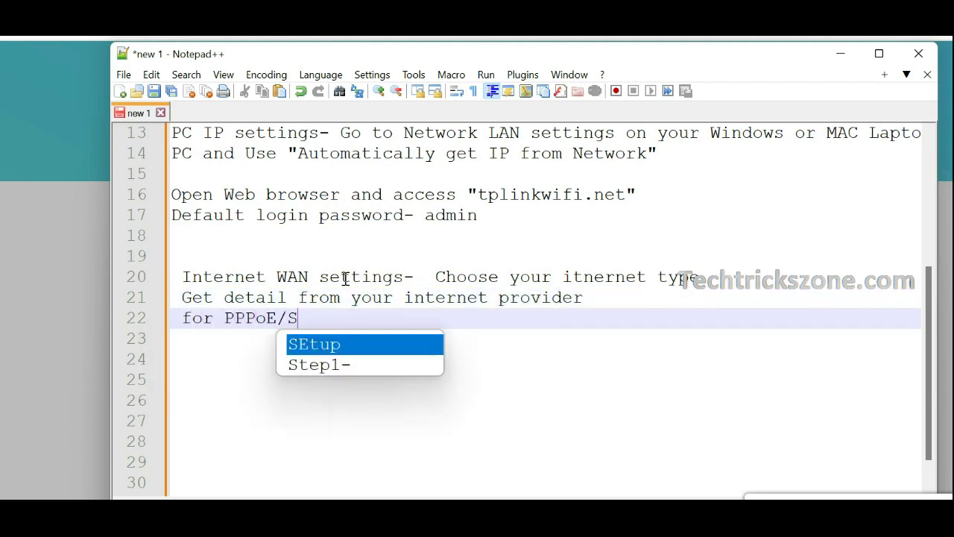
pyautogui.write('tatic/DHCP')
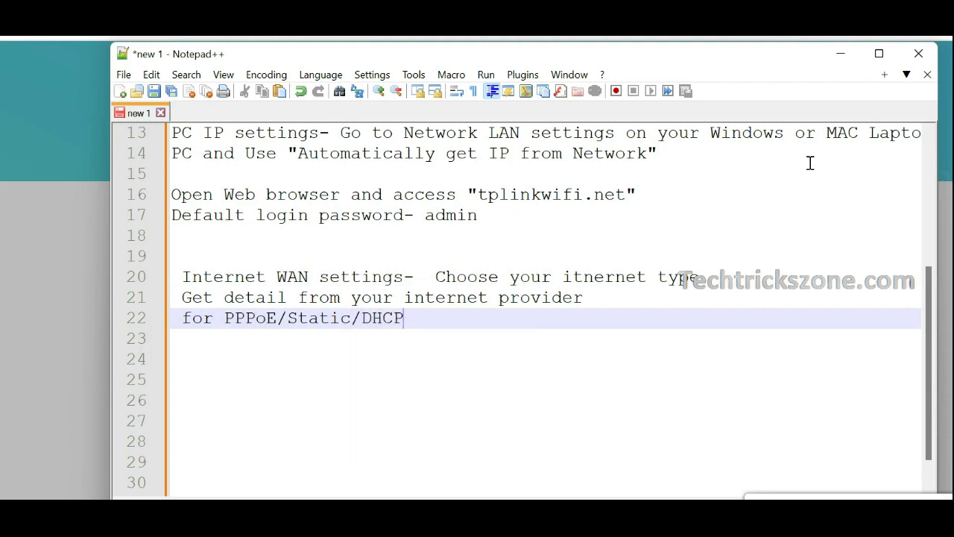
pyautogui.click(842, 55)
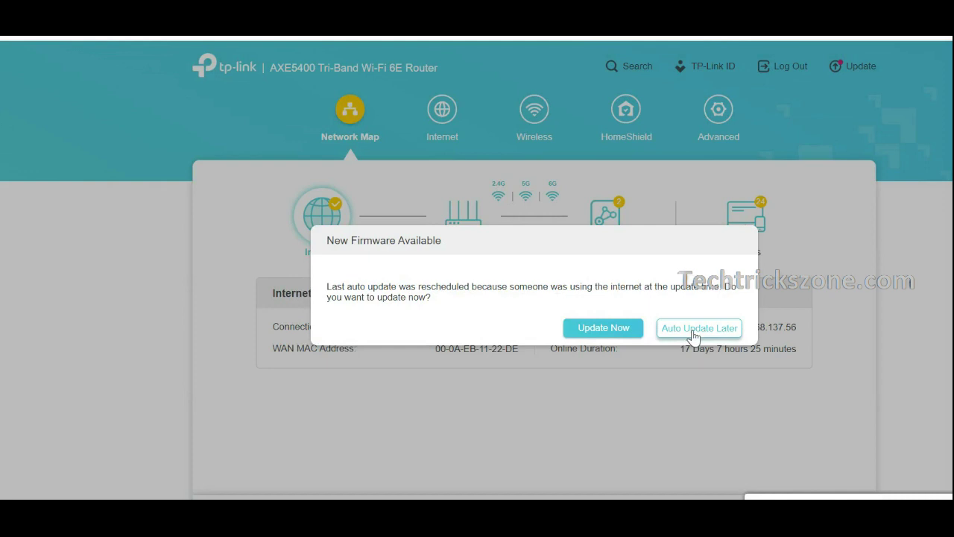
# Postpone the firmware update and set the Internet connection type to PPPoE
pyautogui.click(674, 328)
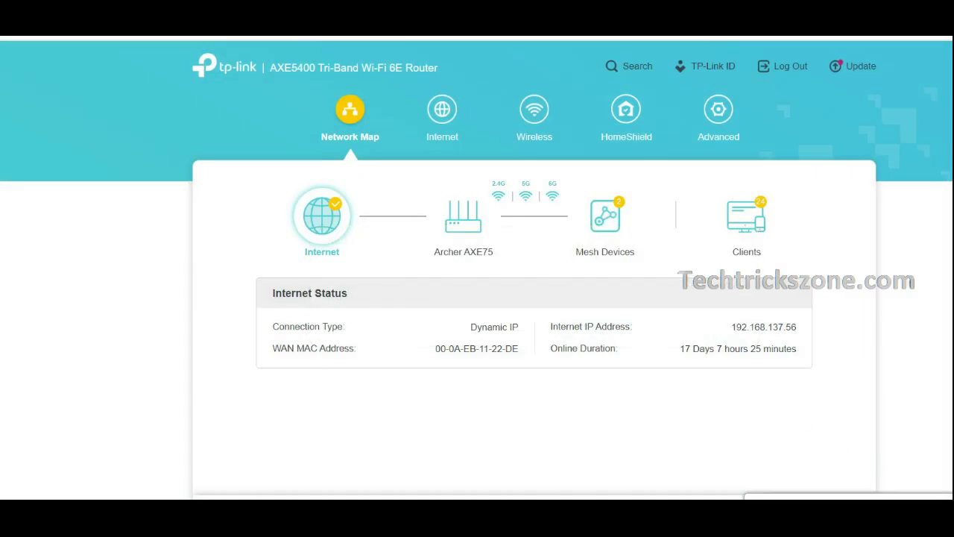
pyautogui.moveTo(398, 81); pyautogui.dragTo(484, 152)
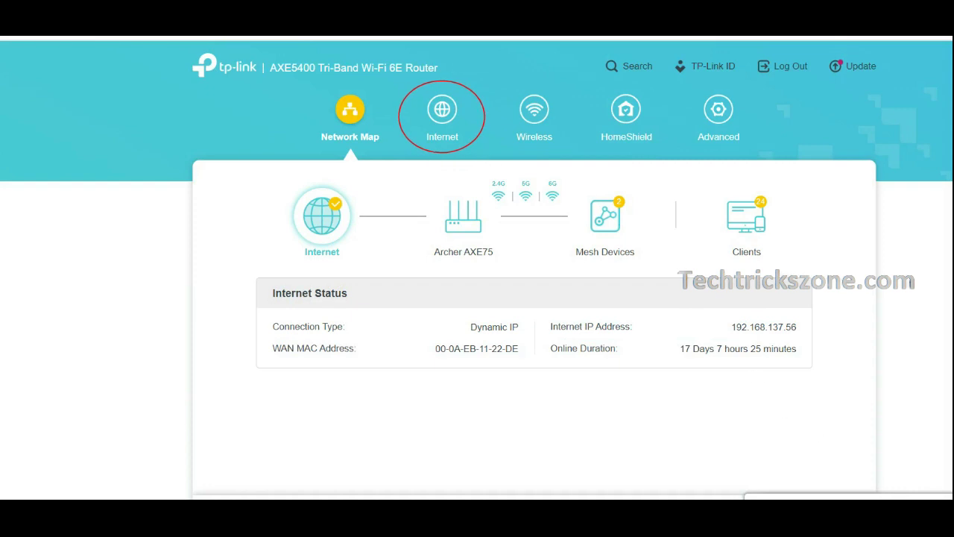
pyautogui.click(442, 112)
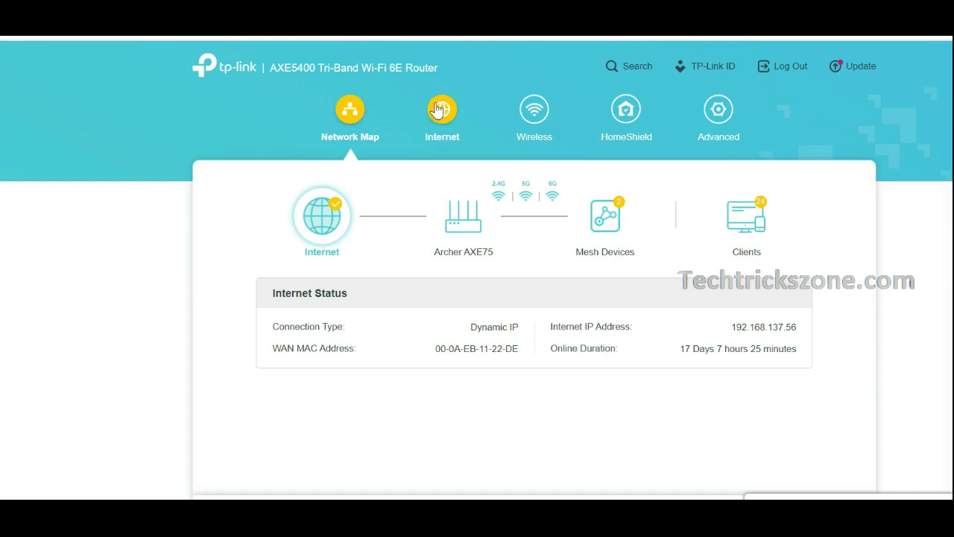
pyautogui.click(537, 253)
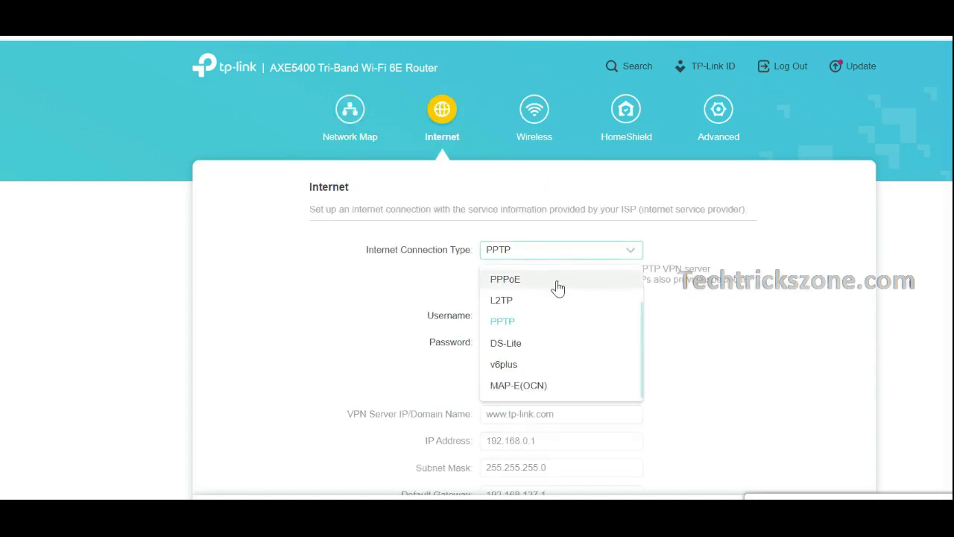
pyautogui.click(558, 282)
# Replace the PPPoE username with the ISP username and clear the old password
pyautogui.click(485, 307)
pyautogui.moveTo(485, 310); pyautogui.dragTo(369, 315)
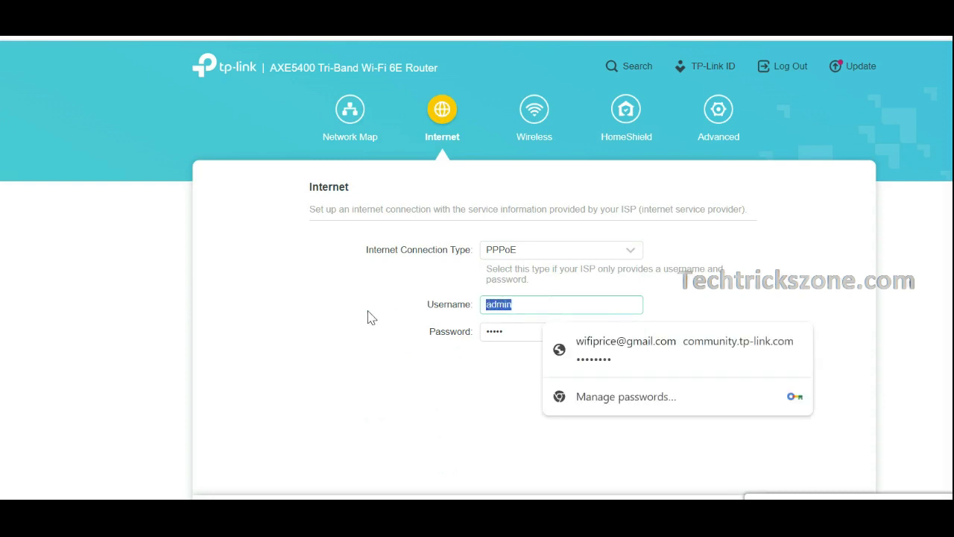
pyautogui.write('internet')
pyautogui.press('Tab')
pyautogui.press('BackSpace')
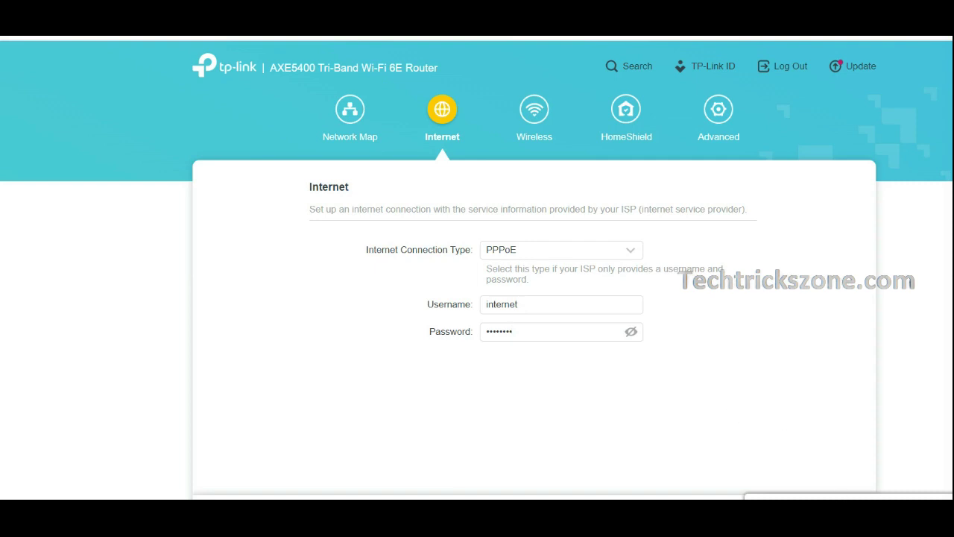
# Try the Static IP and Dynamic IP connection types, then reselect PPPoE
pyautogui.click(626, 251)
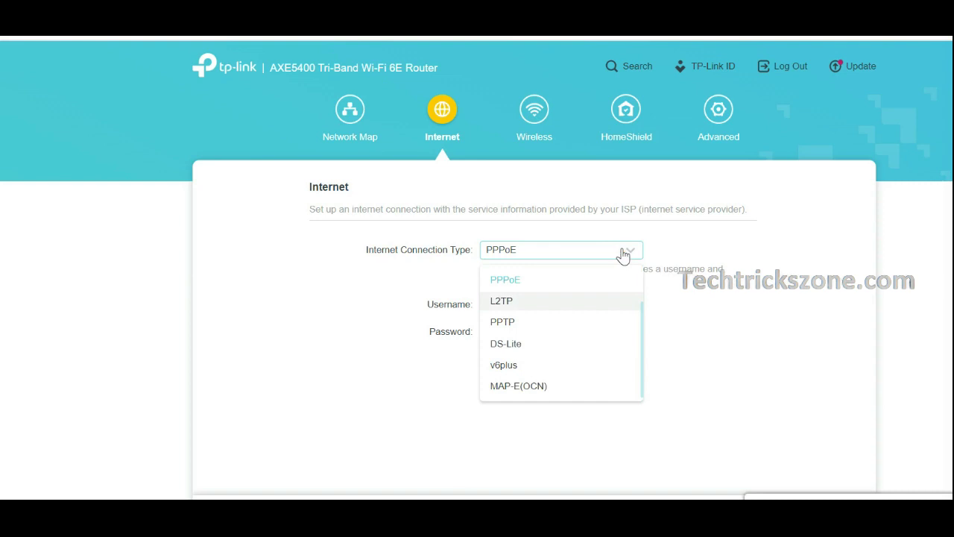
pyautogui.scroll(2, 522, 325)
pyautogui.click(522, 301)
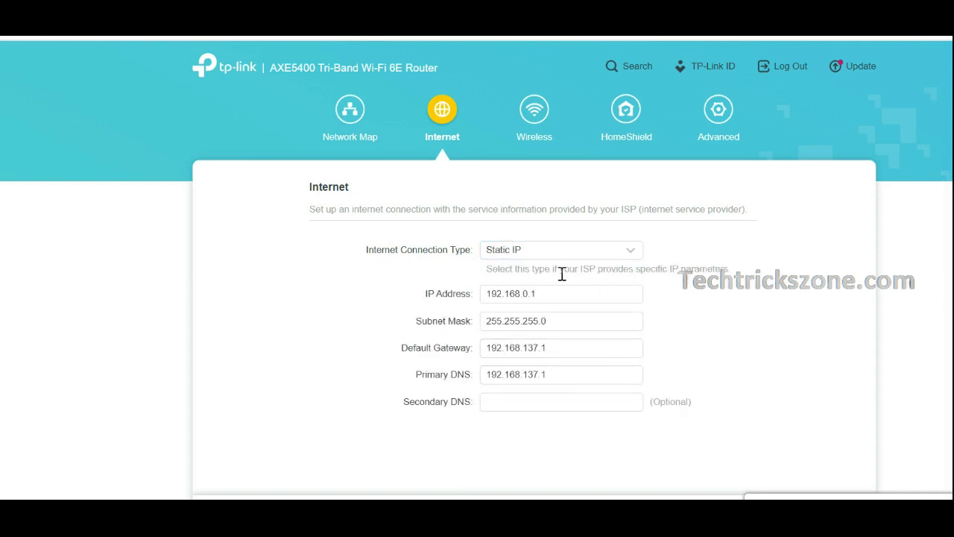
pyautogui.click(530, 250)
pyautogui.scroll(1, 532, 311)
pyautogui.click(536, 280)
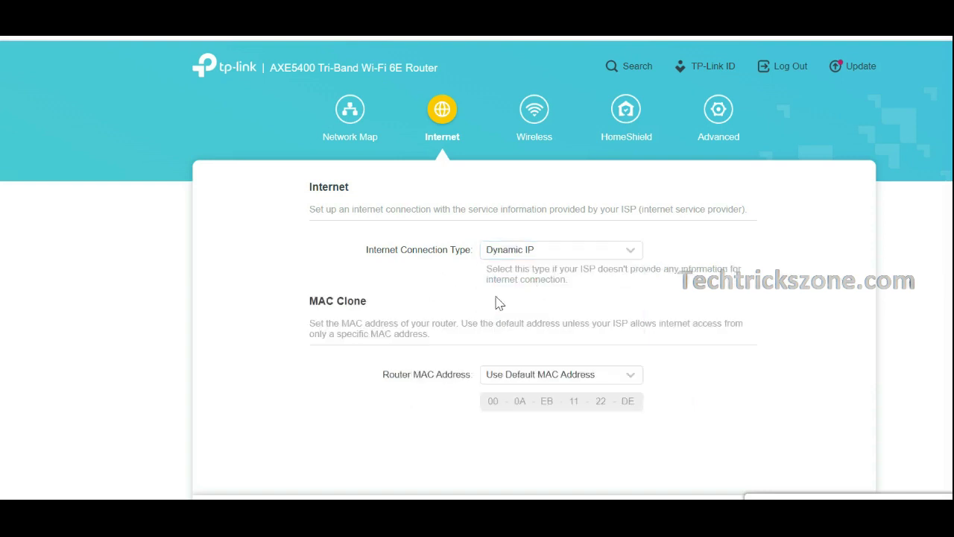
pyautogui.click(554, 257)
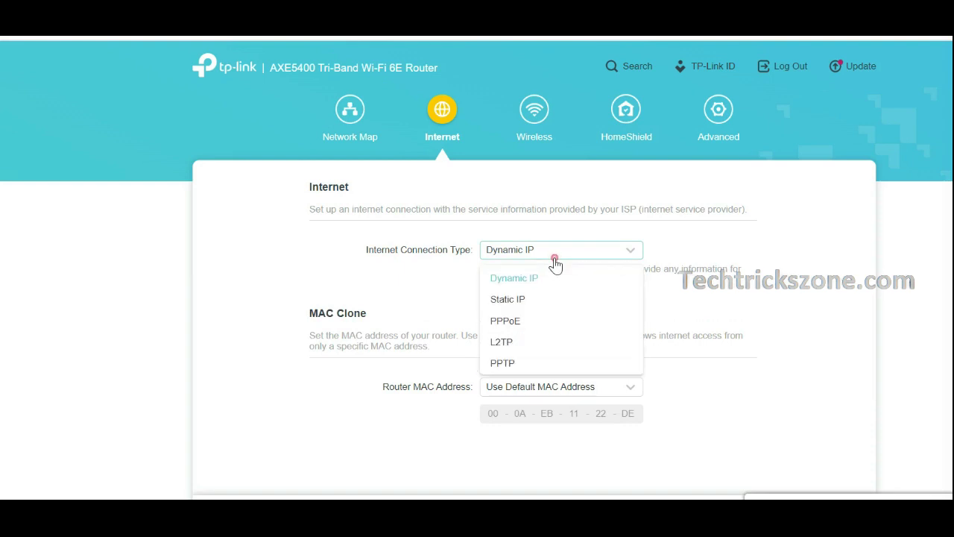
pyautogui.click(515, 321)
# Re-enter the ISP username and a new password in the PPPoE fields
pyautogui.doubleClick(554, 311)
pyautogui.write('internet')
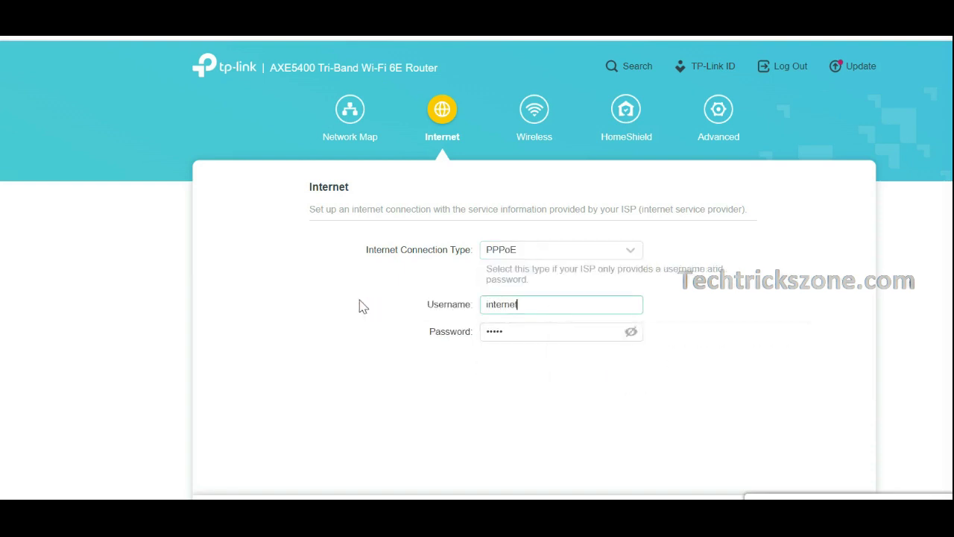
pyautogui.moveTo(583, 333); pyautogui.dragTo(482, 340)
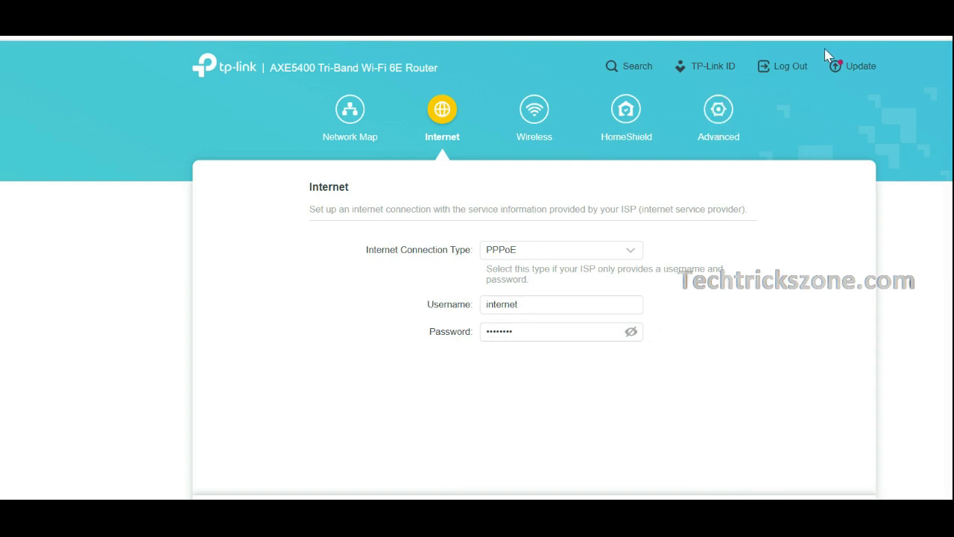
# Zoom the router's Internet page in with Chrome's menu zoom buttons and Ctrl+Plus
pyautogui.hotkey('alt', 'f')
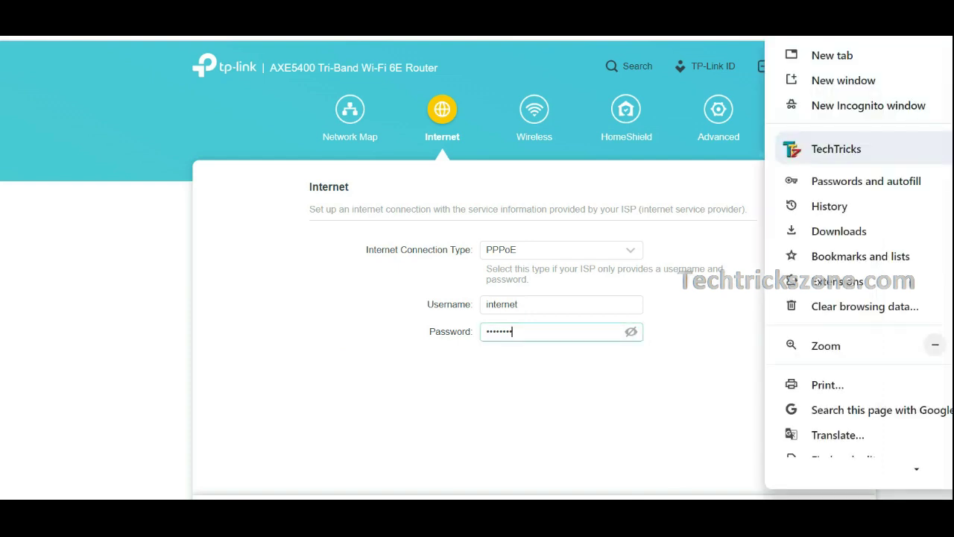
pyautogui.click(937, 346)
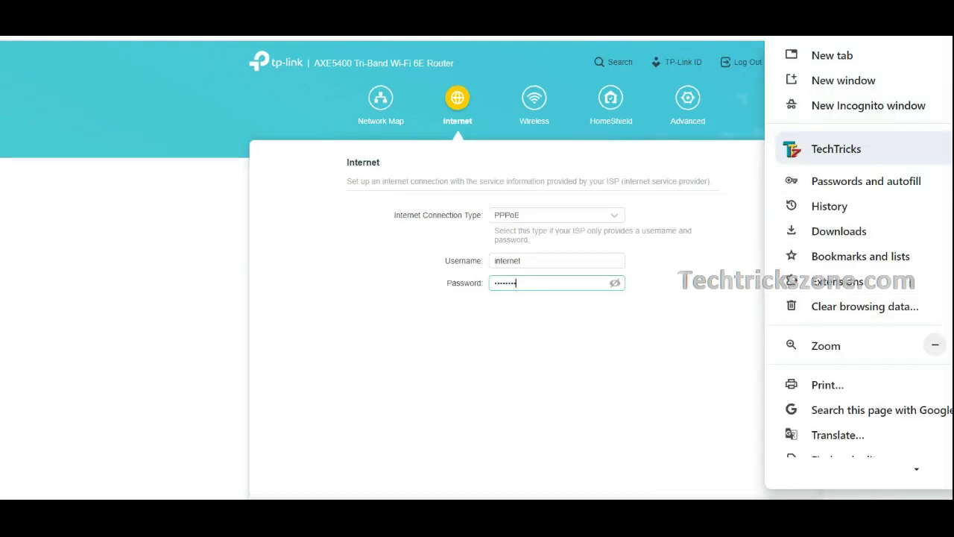
pyautogui.click(937, 345)
pyautogui.click(937, 346)
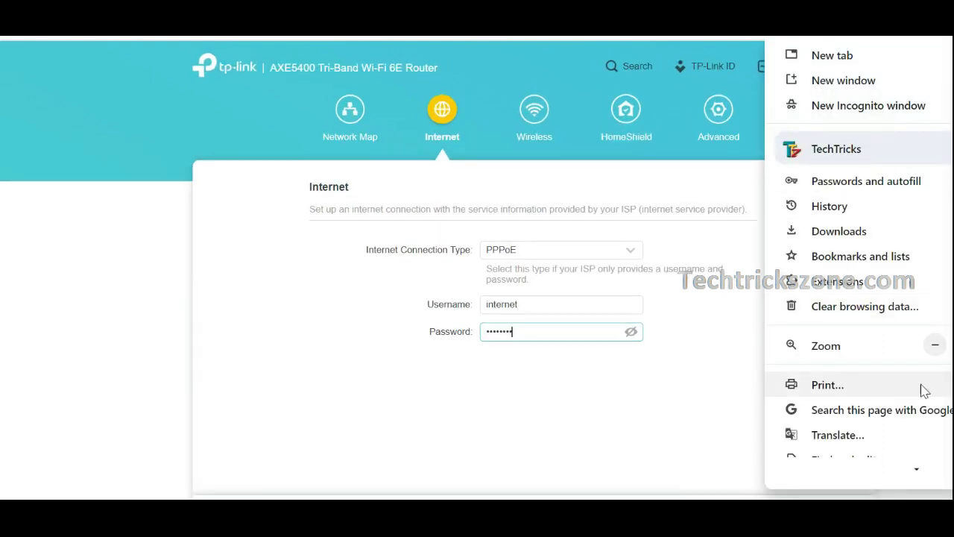
pyautogui.hotkey('ctrl', '+')
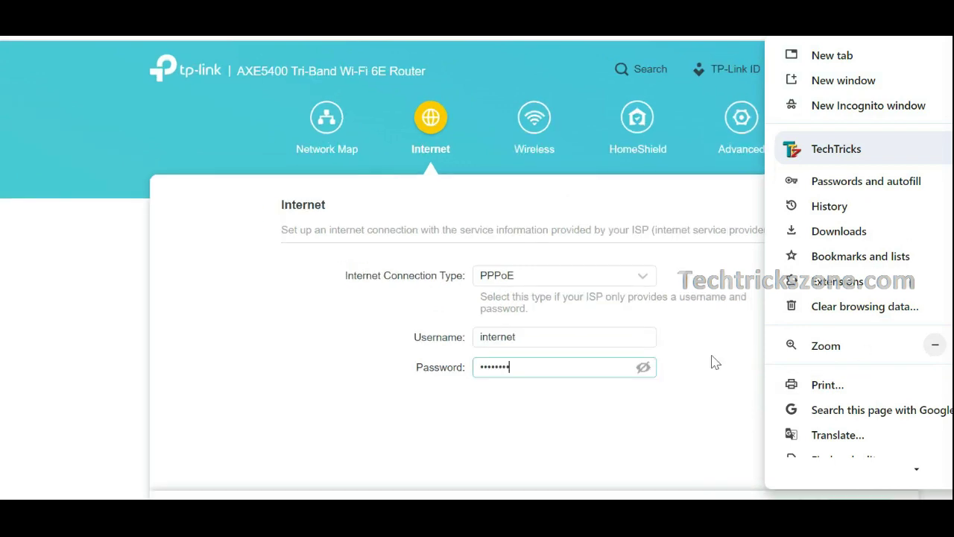
pyautogui.click(712, 363)
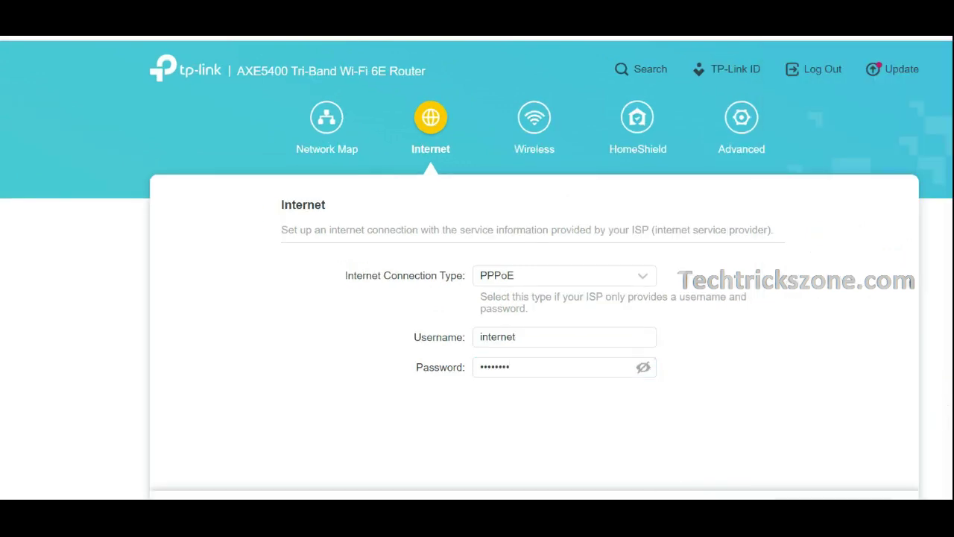
pyautogui.moveTo(815, 374); pyautogui.dragTo(834, 496)
pyautogui.click(769, 362)
pyautogui.write('Save')
# Add a 'Wireless settings' heading with lines '1- 2.4Ghz Setting' and '2- 5Ghz Setting'
pyautogui.hotkey('alt', 'Tab')
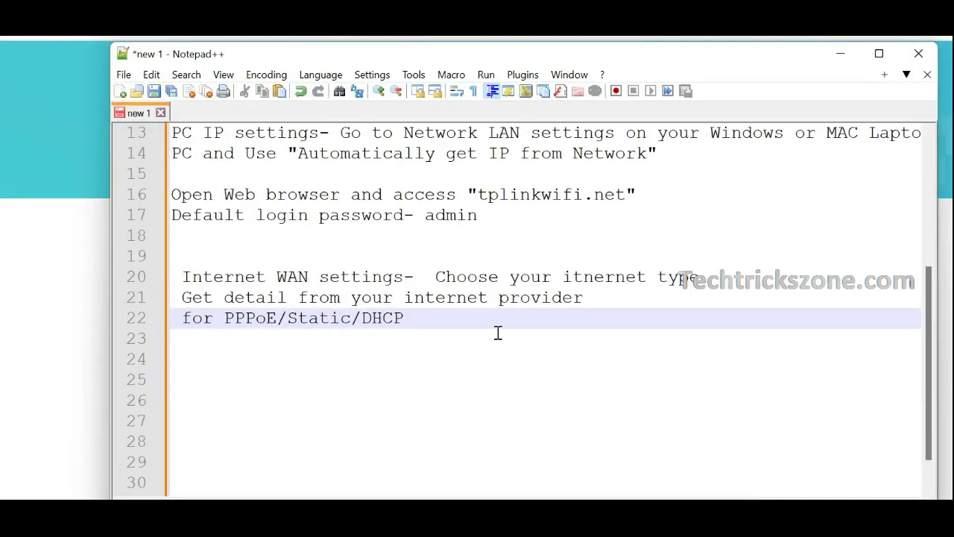
pyautogui.press('Down')
pyautogui.press('Down')
pyautogui.write('Wi')
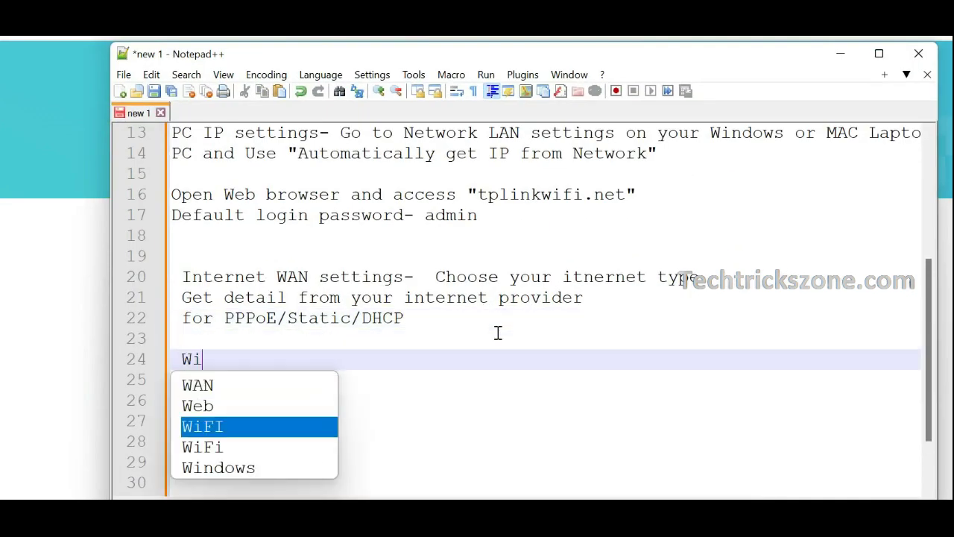
pyautogui.write('reless settings')
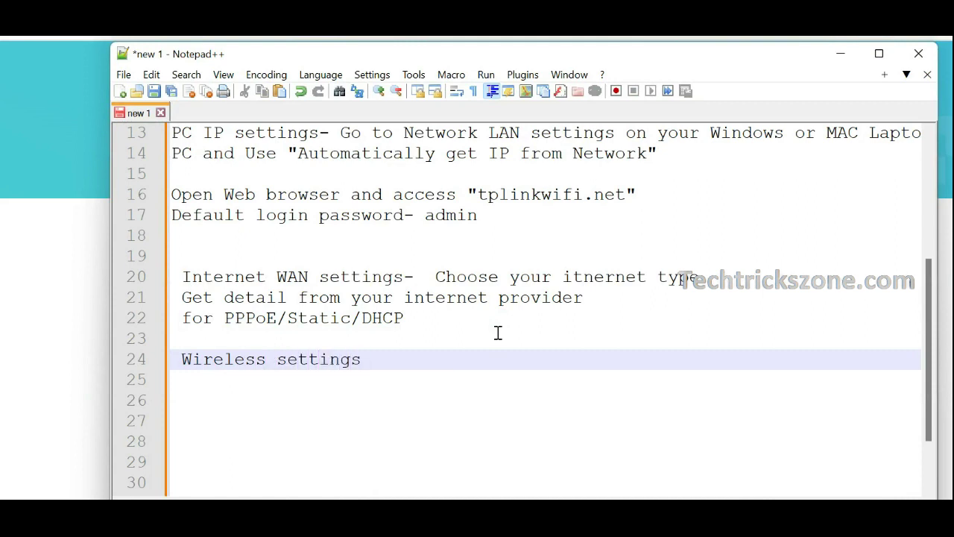
pyautogui.press('Return')
pyautogui.press('Return')
pyautogui.write('2')
pyautogui.write('1- 2.4Ghz')
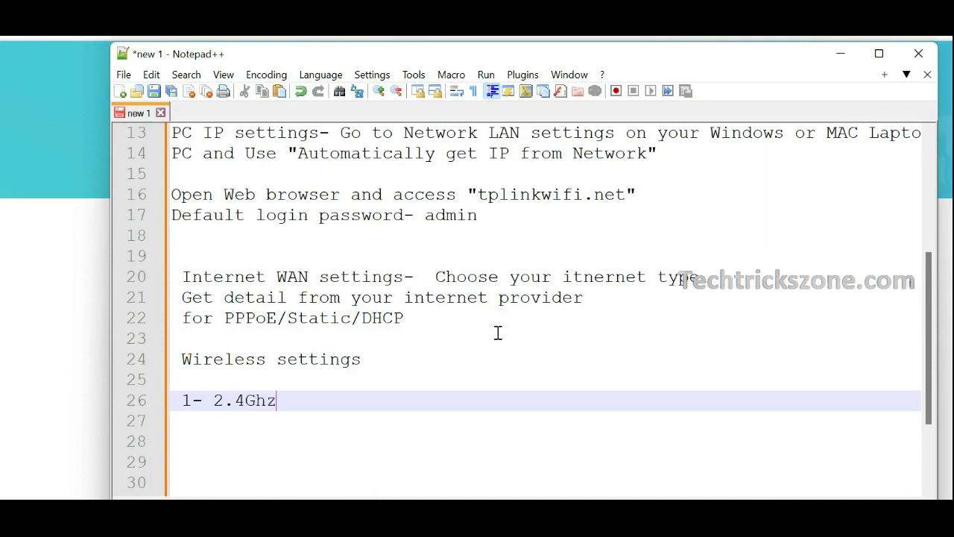
pyautogui.write(' Settingd')
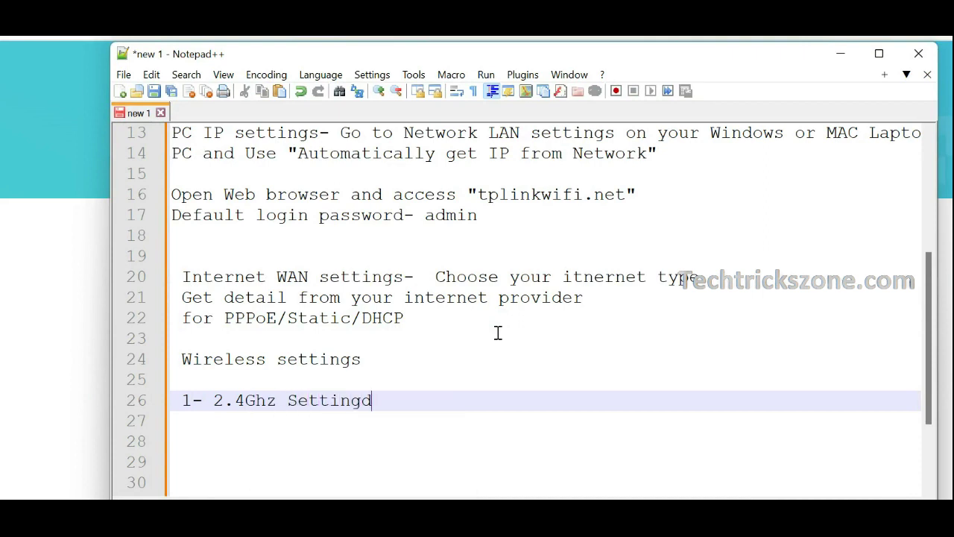
pyautogui.press('Return')
pyautogui.write('2- 5G')
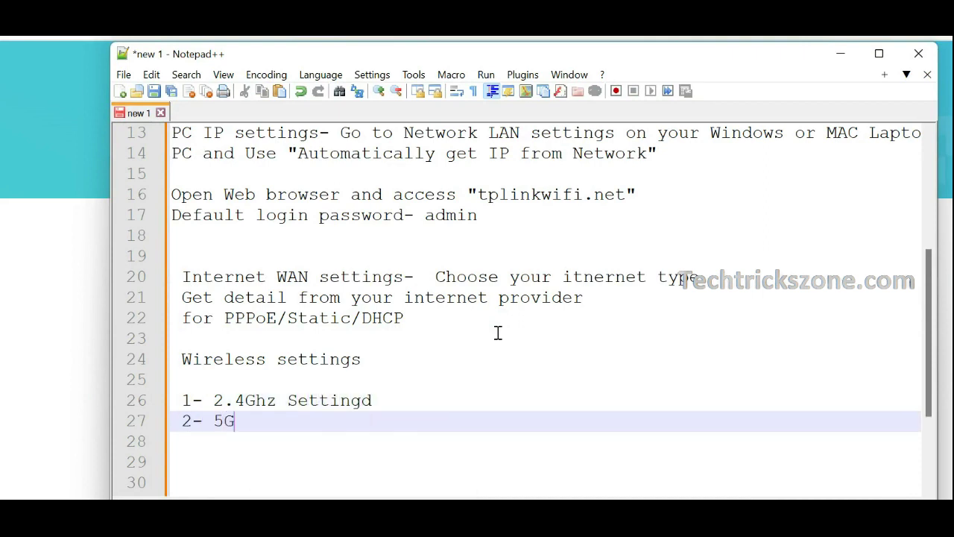
pyautogui.write('hz Settingd')
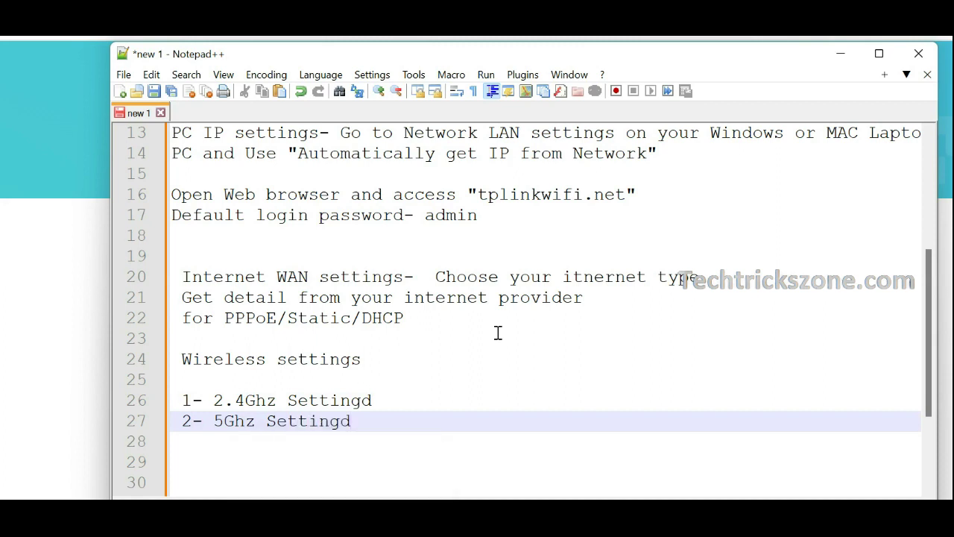
# Add '3- 6Ghz setting', remove the stray 'd' typos, and minimize the notes
pyautogui.press('BackSpace')
pyautogui.press('Return')
pyautogui.write('3')
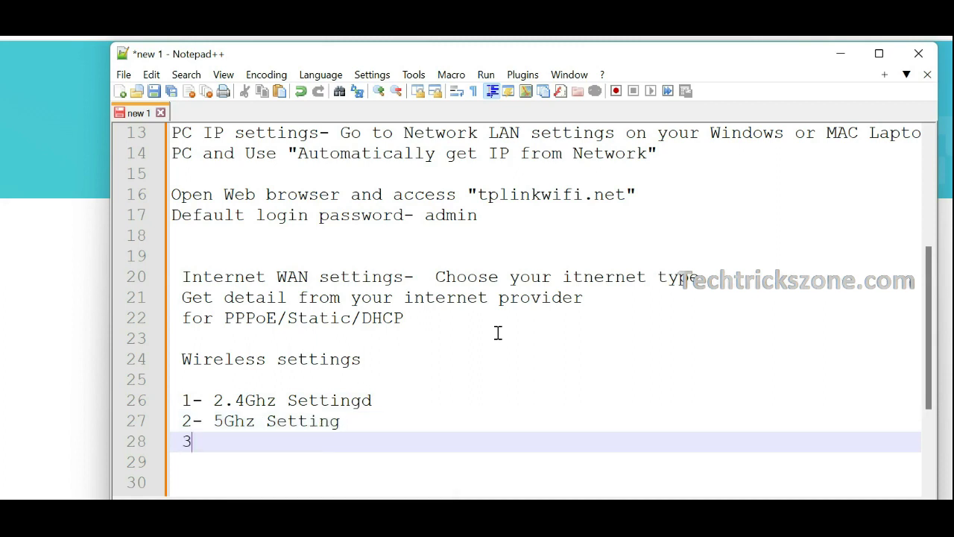
pyautogui.write('- 6Ghz setting')
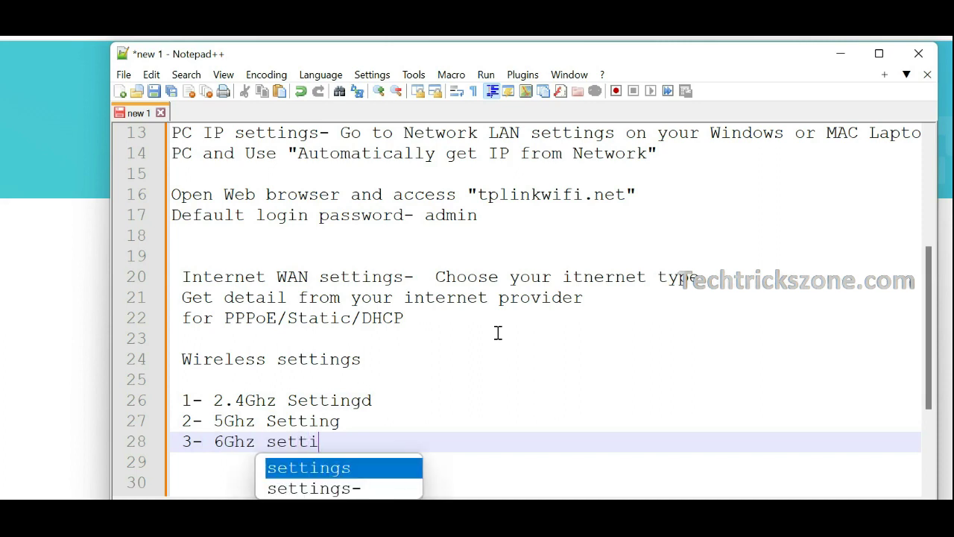
pyautogui.click(506, 397)
pyautogui.press('BackSpace')
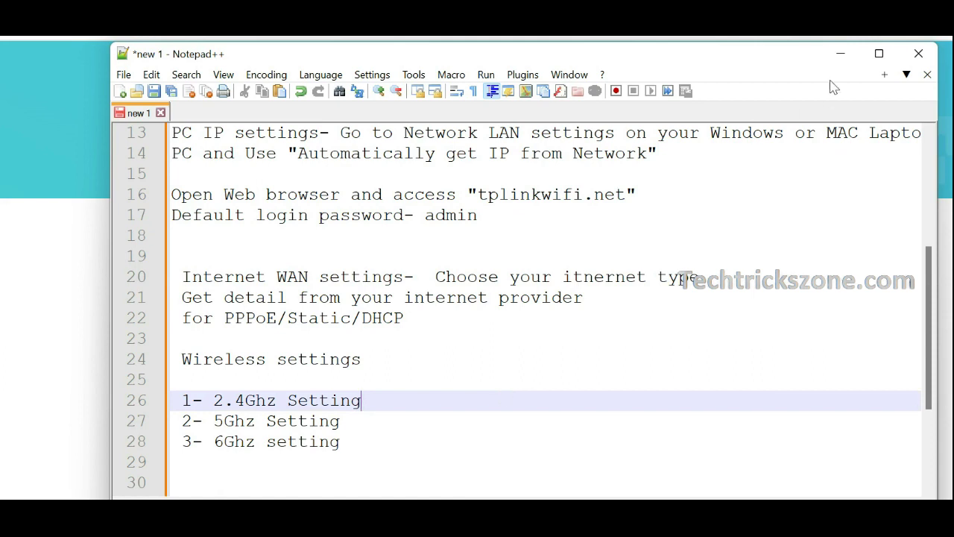
pyautogui.click(840, 54)
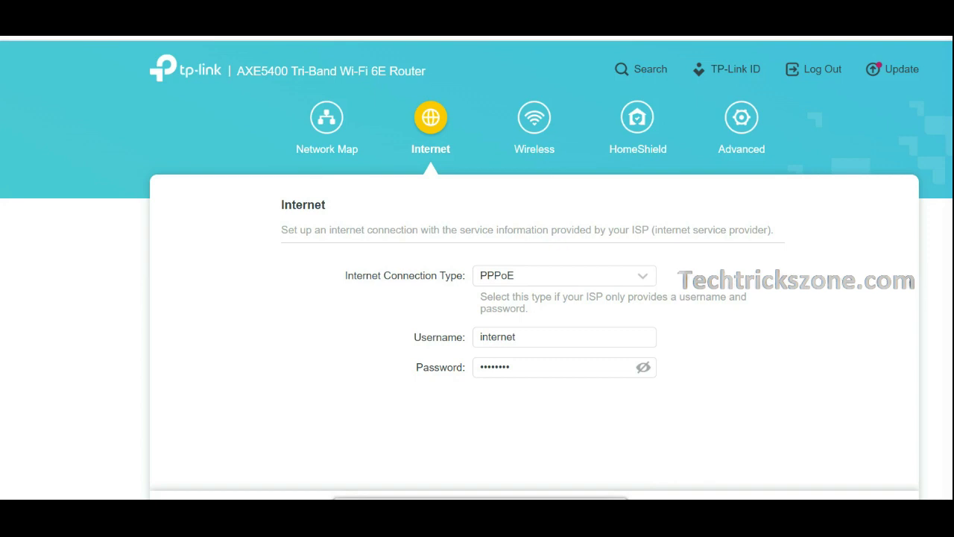
# Rename the 2.4GHz network on the Wireless page to HOME-WIFI2.4Ghz
pyautogui.click(542, 128)
pyautogui.scroll(-2, 589, 216)
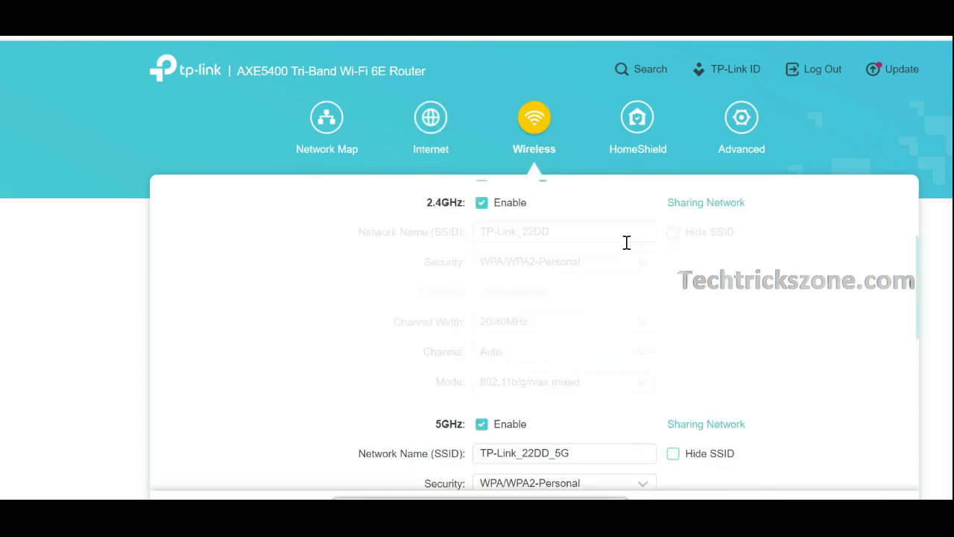
pyautogui.moveTo(541, 213); pyautogui.dragTo(558, 231)
pyautogui.click(335, 234)
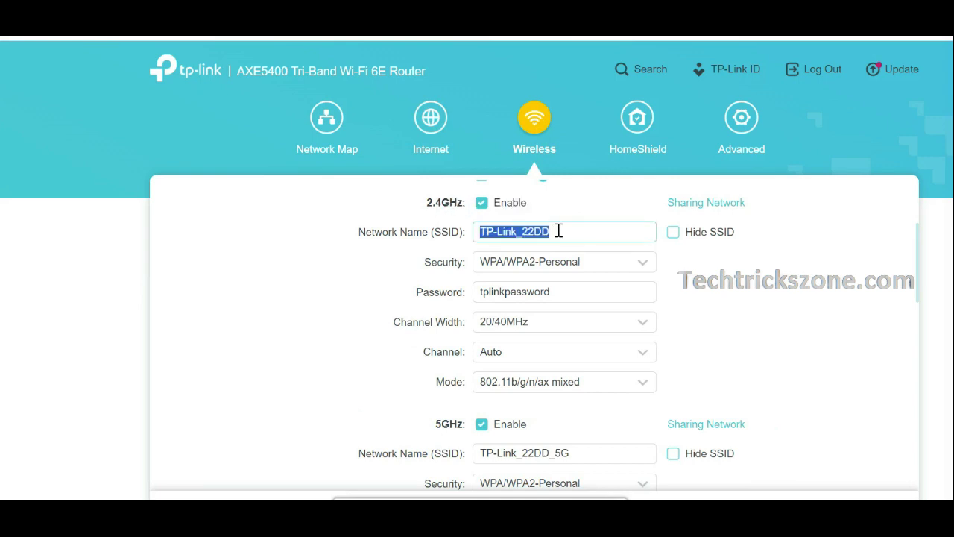
pyautogui.write('2.4G')
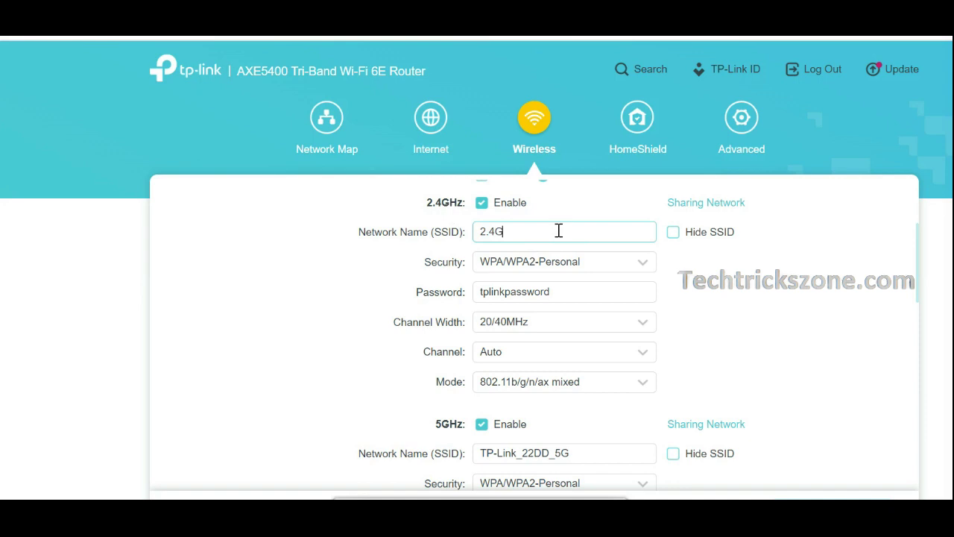
pyautogui.press('BackSpace')
pyautogui.press('BackSpace')
pyautogui.press('BackSpace')
pyautogui.write('HOME-WIFI2.4GHz')
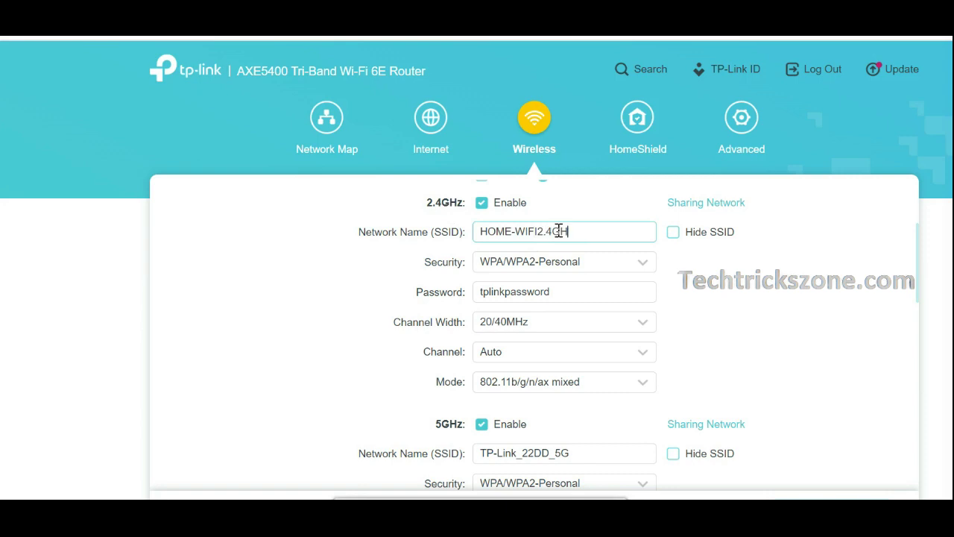
pyautogui.press('BackSpace')
pyautogui.press('BackSpace')
# Give the 2.4GHz network a new password and 20MHz channel width, keeping Channel on Auto
pyautogui.doubleClick(489, 298)
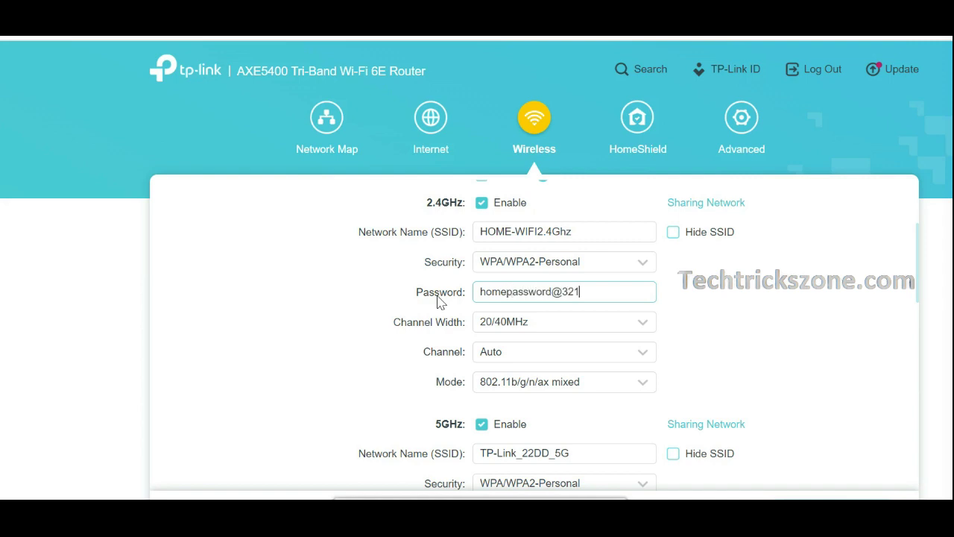
pyautogui.click(526, 325)
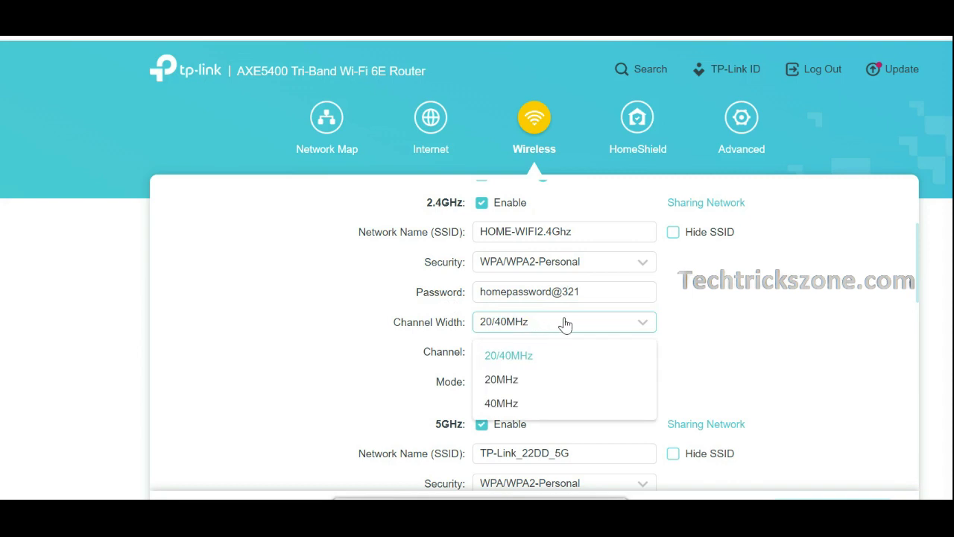
pyautogui.click(530, 384)
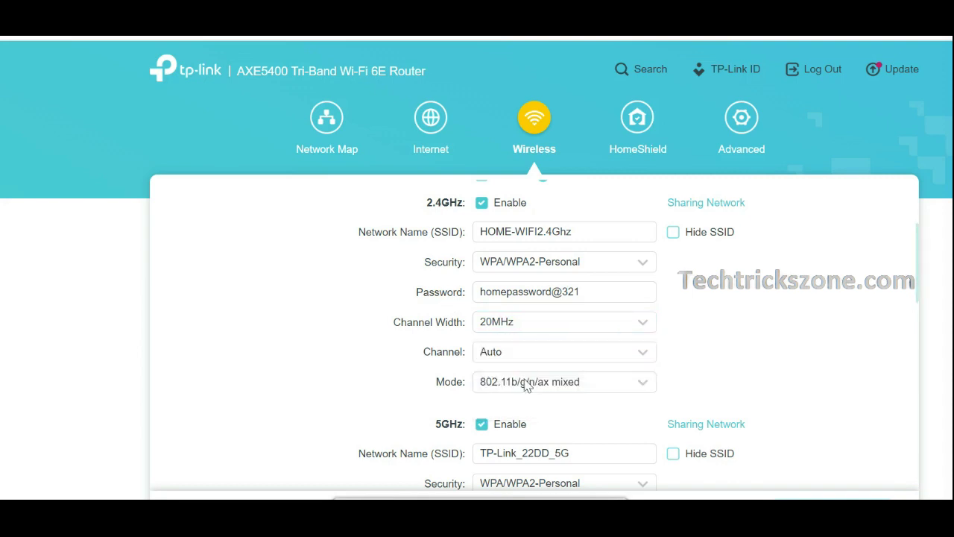
pyautogui.click(648, 355)
pyautogui.click(648, 355)
pyautogui.scroll(-1, 730, 345)
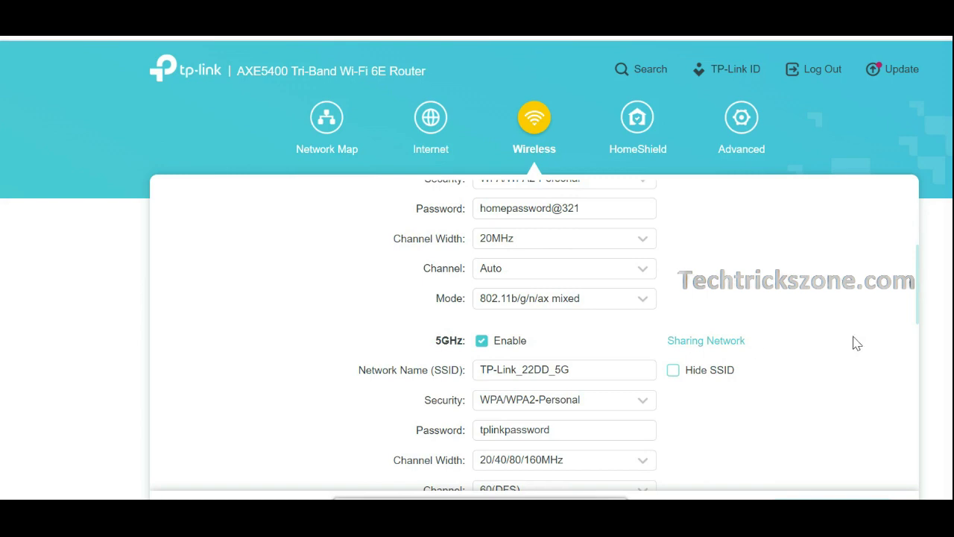
pyautogui.scroll(-1, 856, 342)
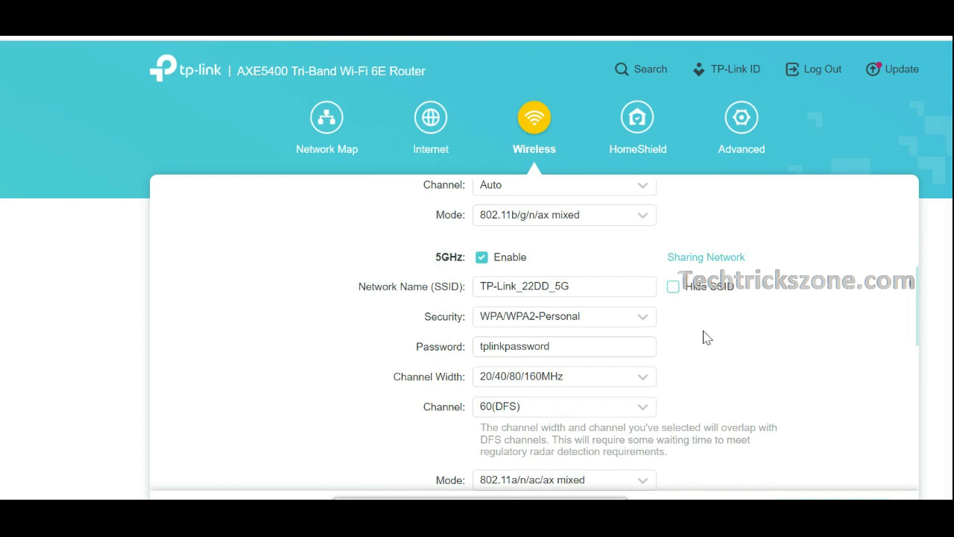
# Rename the 5GHz network to HOMEWiFI_5G
pyautogui.moveTo(550, 286); pyautogui.dragTo(400, 296)
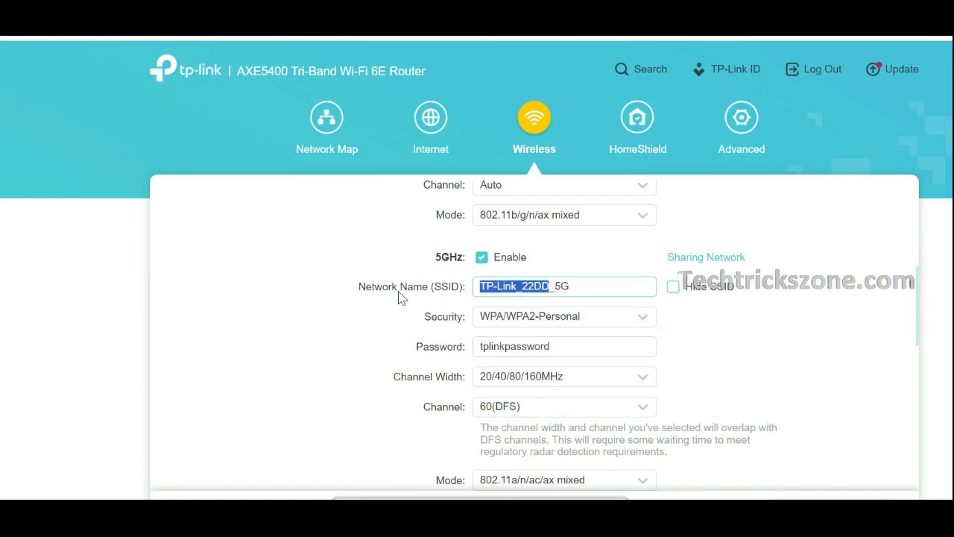
pyautogui.write('HOMEWFI')
pyautogui.press('BackSpace')
pyautogui.press('BackSpace')
pyautogui.write('iFI')
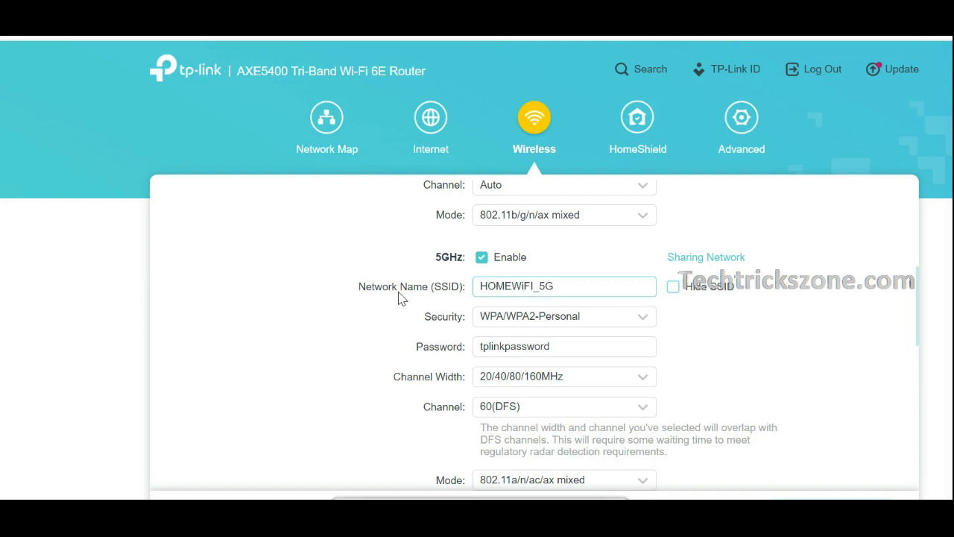
# Give the 5GHz network a new password and 20/40/80MHz channel width
pyautogui.moveTo(573, 345); pyautogui.dragTo(373, 362)
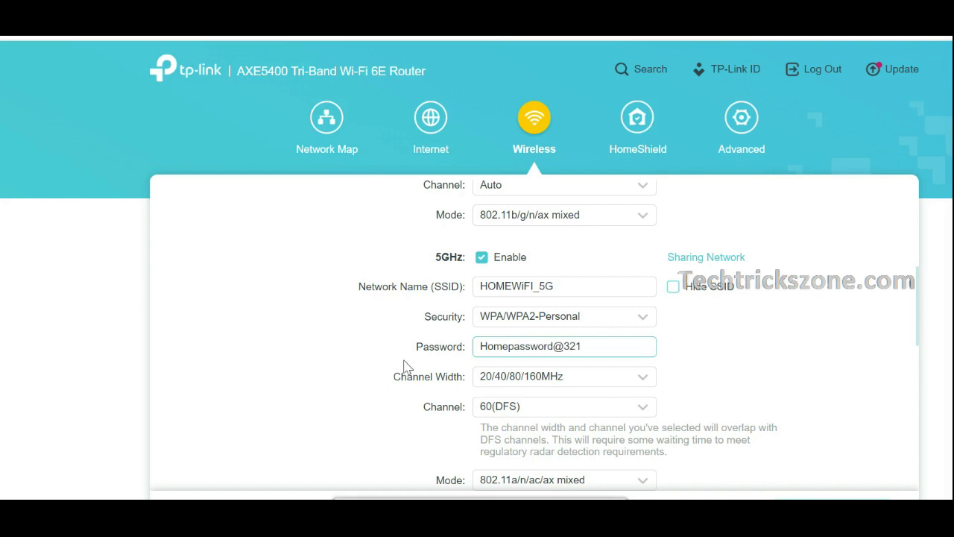
pyautogui.click(567, 384)
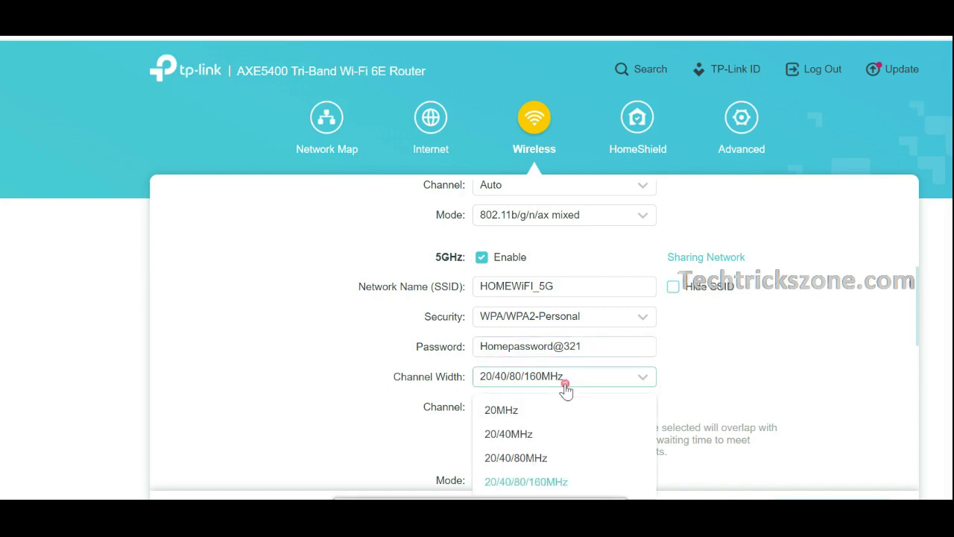
pyautogui.click(547, 456)
pyautogui.scroll(-1, 758, 358)
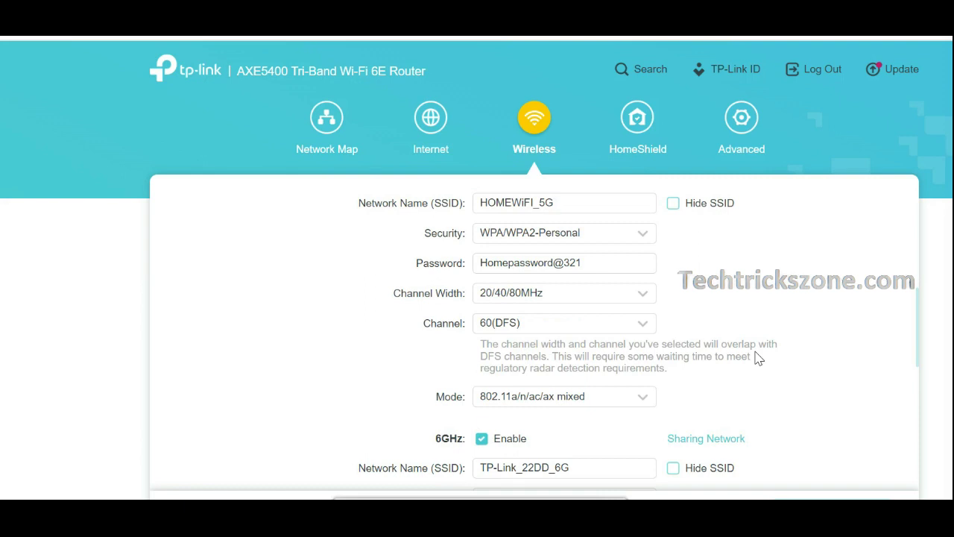
# Rename the 6GHz network to HomeWIFI_6G
pyautogui.scroll(-3, 852, 361)
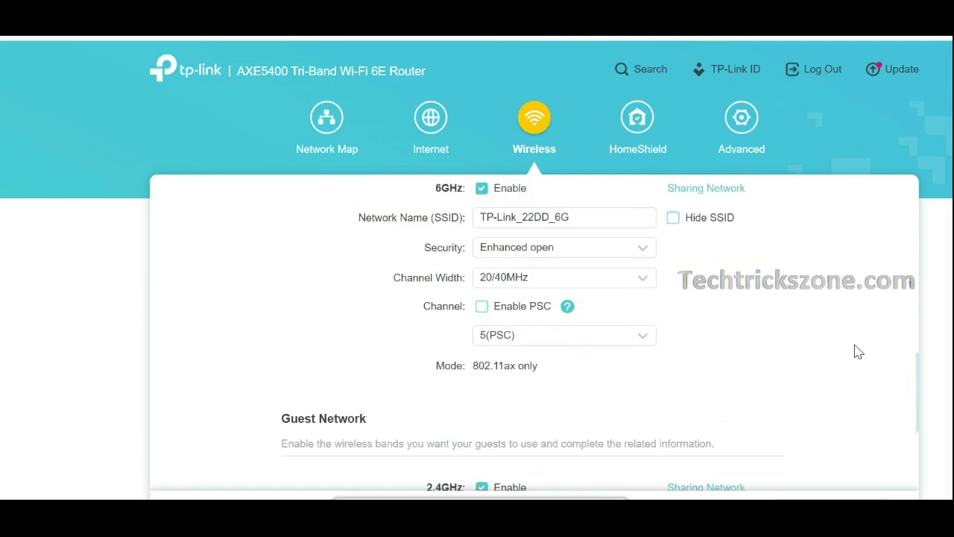
pyautogui.scroll(1, 869, 326)
pyautogui.moveTo(575, 300); pyautogui.dragTo(483, 300)
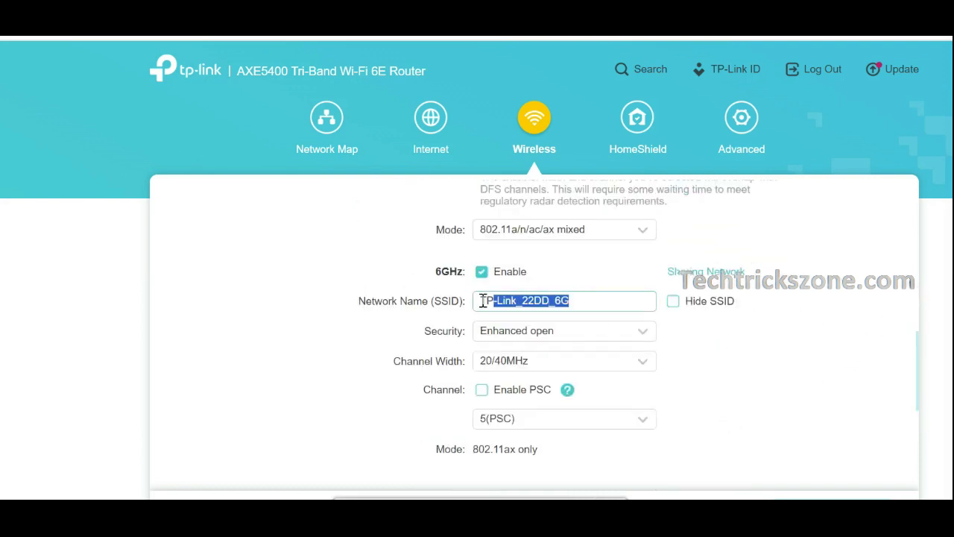
pyautogui.click(516, 300)
pyautogui.moveTo(547, 302); pyautogui.dragTo(453, 309)
pyautogui.write('HomeWIFI')
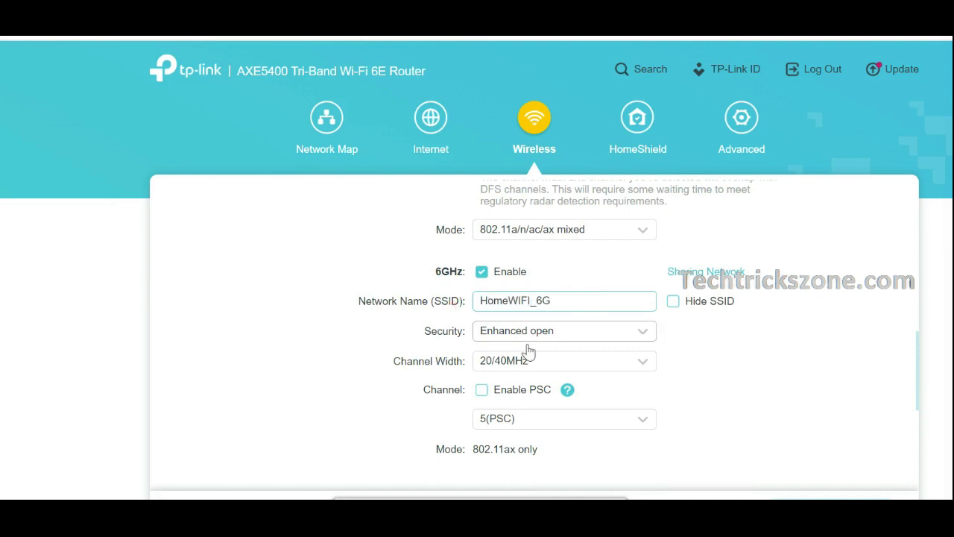
# Switch 6GHz security to WPA3-Personal and enter a new password
pyautogui.click(564, 344)
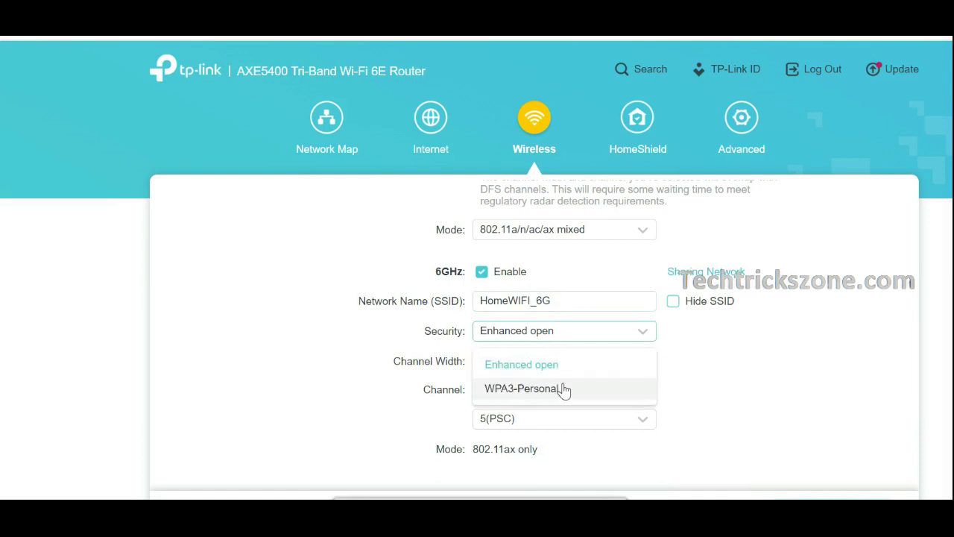
pyautogui.click(569, 365)
pyautogui.click(592, 336)
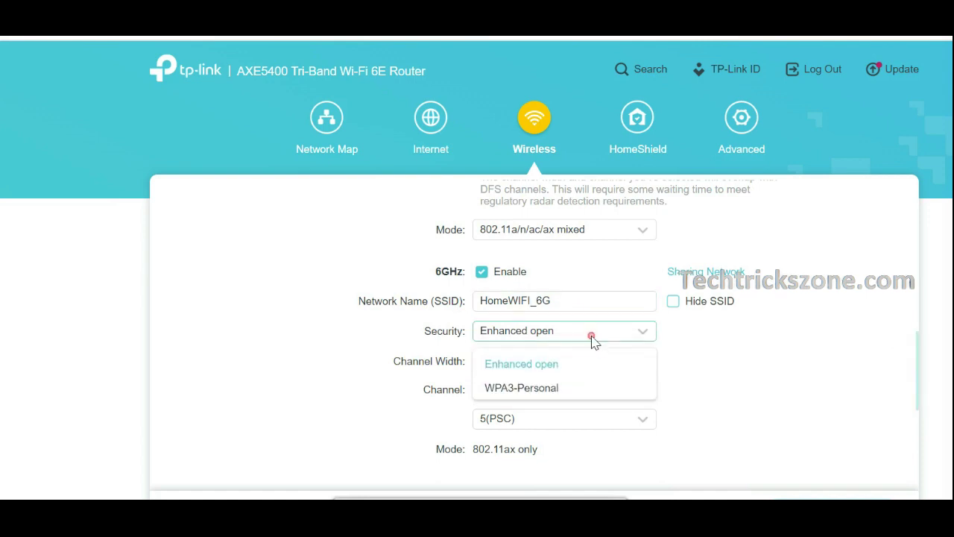
pyautogui.click(564, 389)
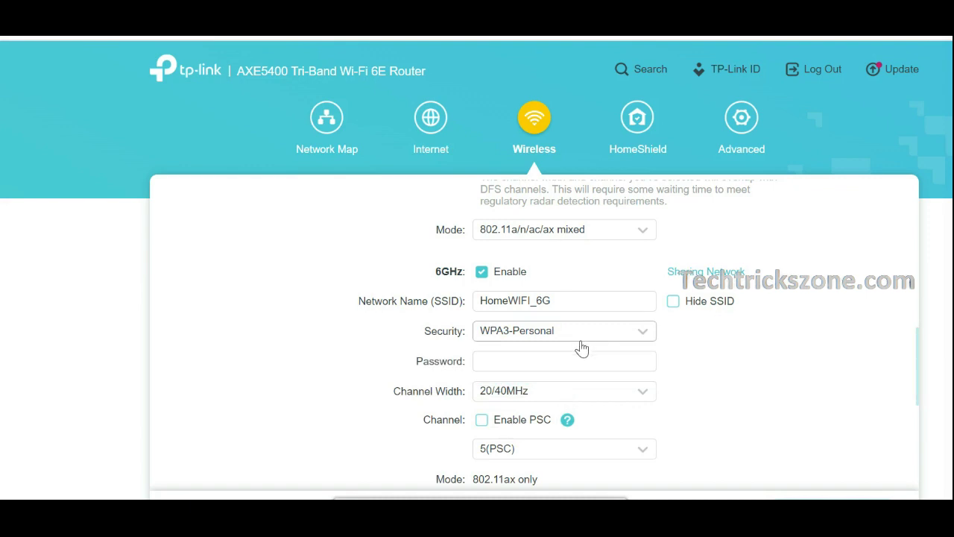
pyautogui.scroll(-1, 580, 352)
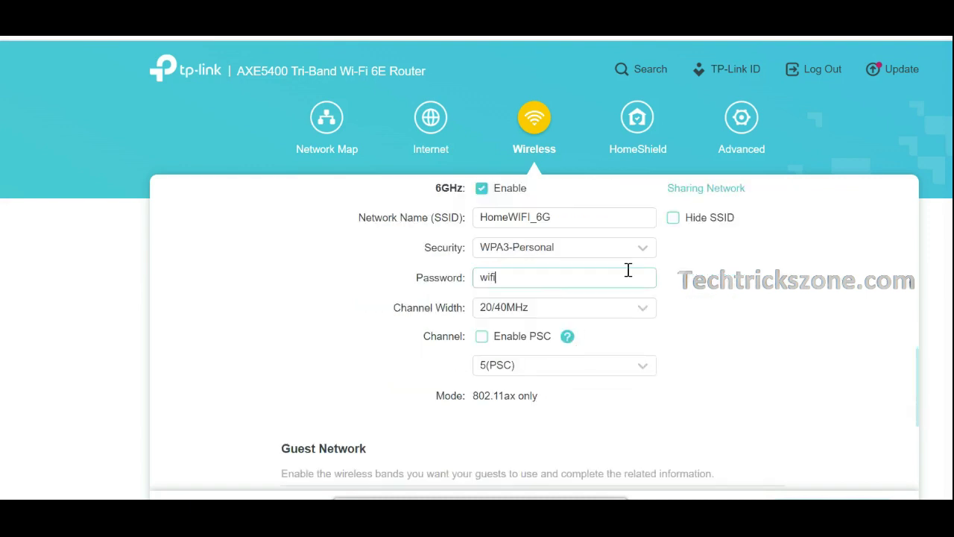
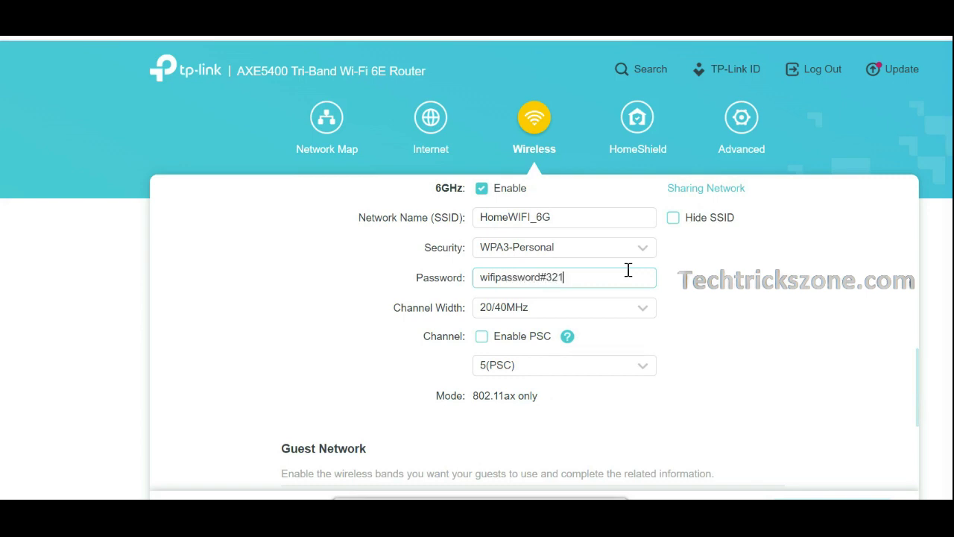
pyautogui.scroll(-3, 658, 368)
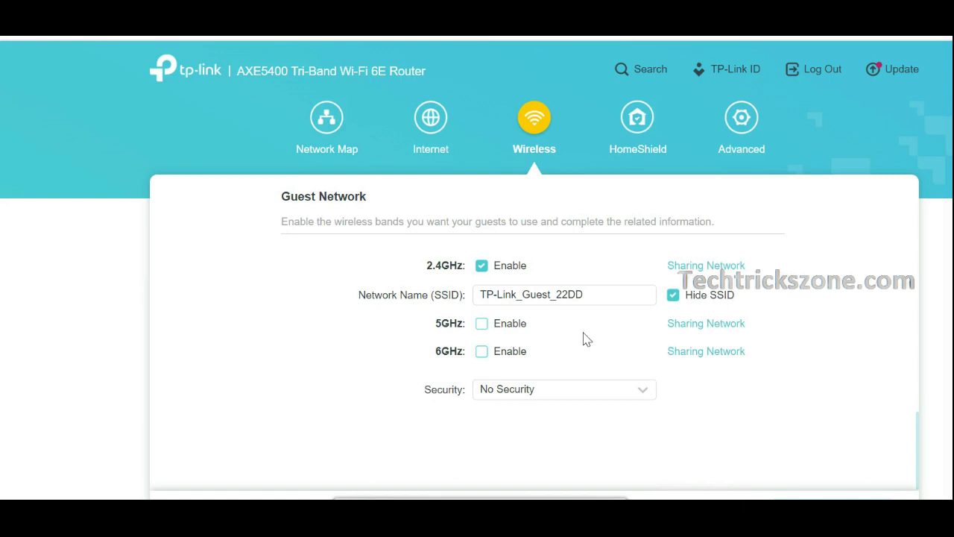
# Back in Notepad++, write the note on line 30 about enabling the Guest network for visitors
pyautogui.hotkey('alt', 'Tab')
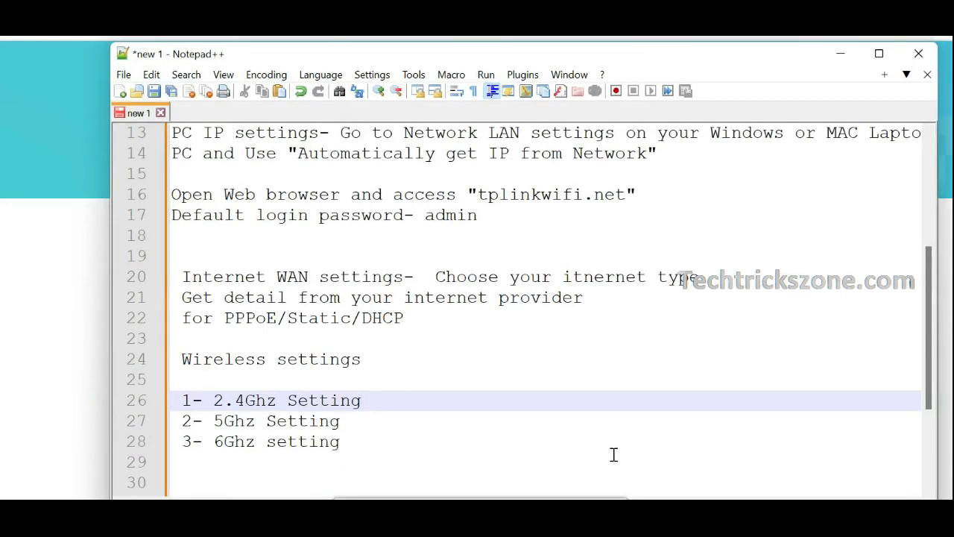
pyautogui.scroll(-3, 614, 454)
pyautogui.click(447, 320)
pyautogui.write('If you want enbale')
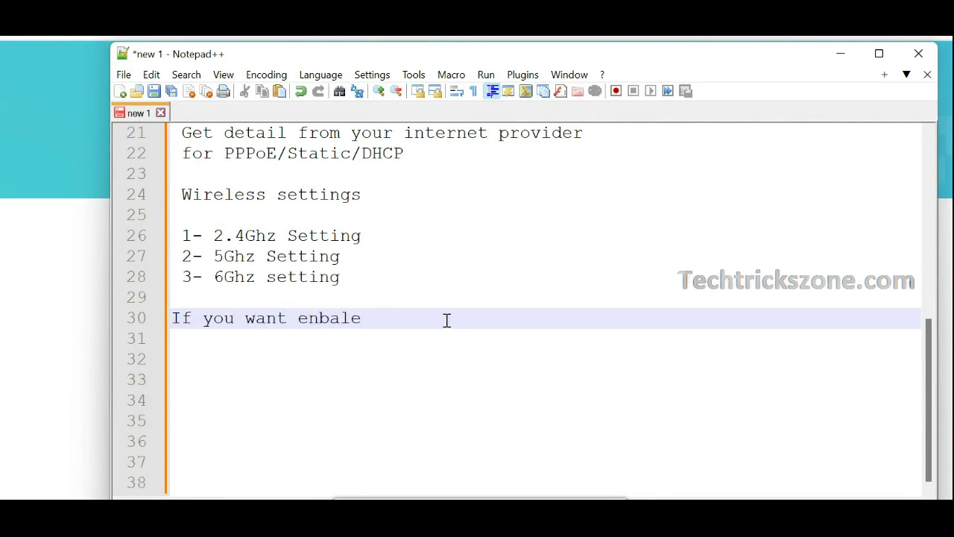
pyautogui.press('BackSpace')
pyautogui.press('BackSpace')
pyautogui.press('BackSpace')
pyautogui.press('BackSpace')
pyautogui.write('able Guest entw')
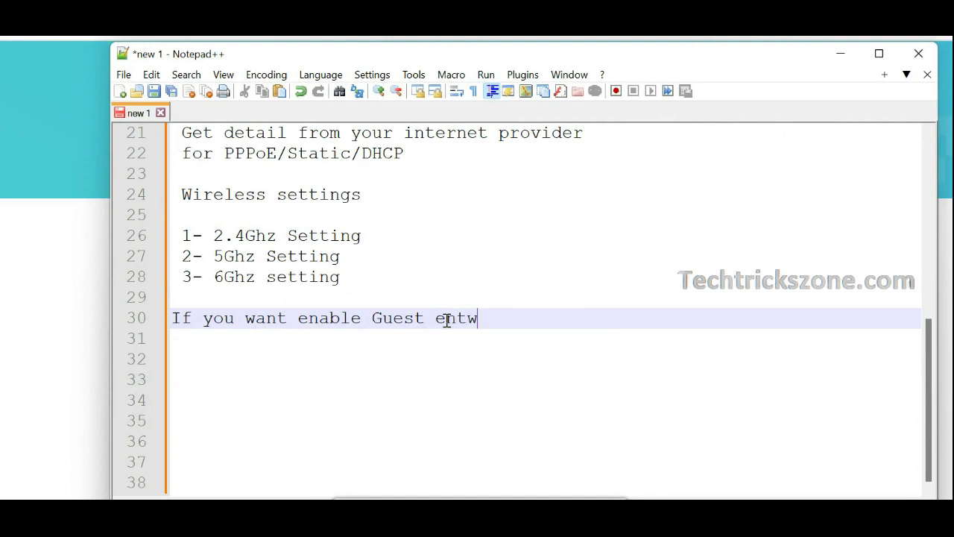
pyautogui.write('ork for visitor')
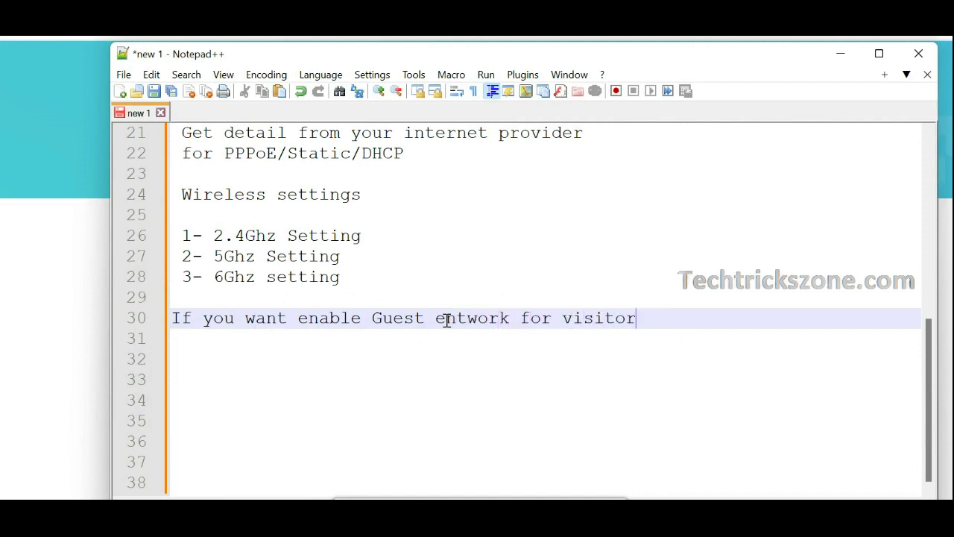
# Add line 31, 'you can use any network band for guest wifi', then minimize Notepad++
pyautogui.press('Return')
pyautogui.write('y')
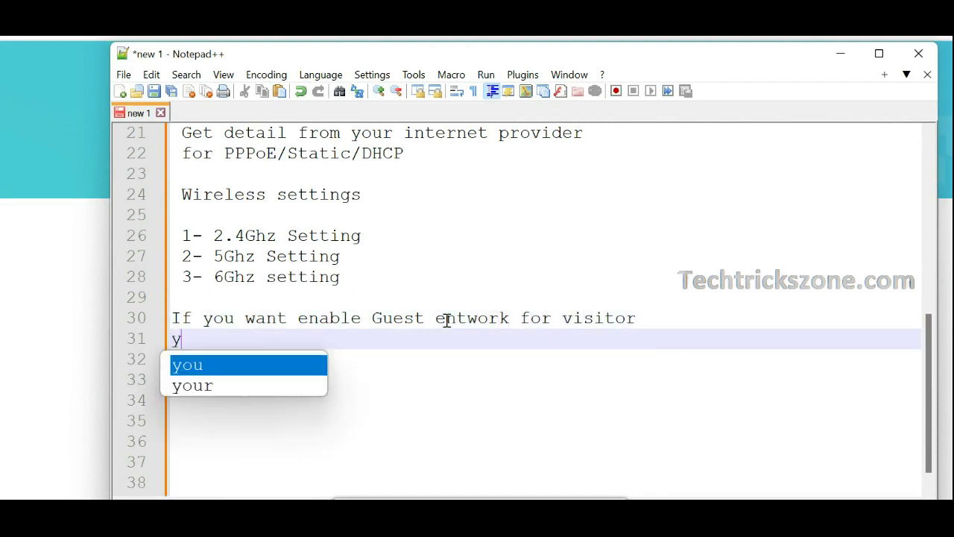
pyautogui.write('ou can use any')
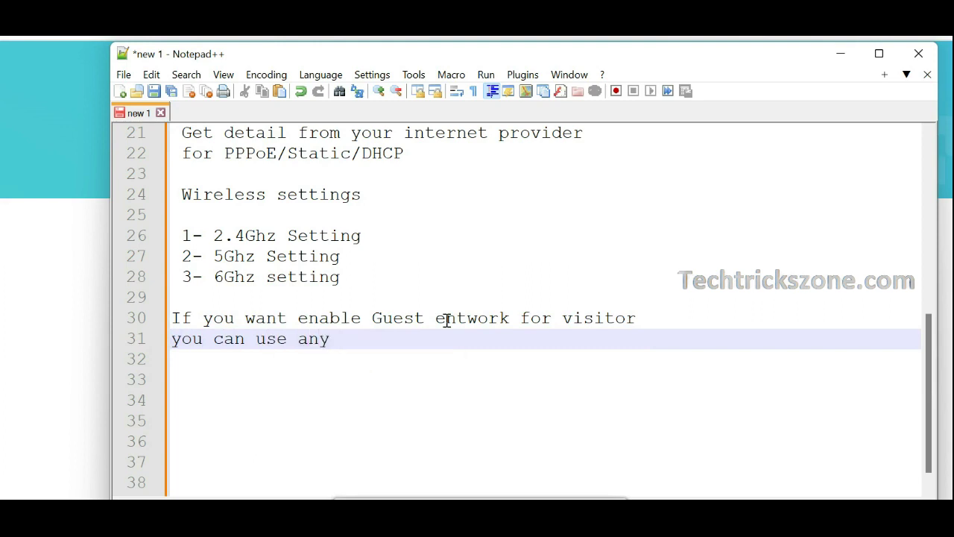
pyautogui.write(' network band for guest wifi')
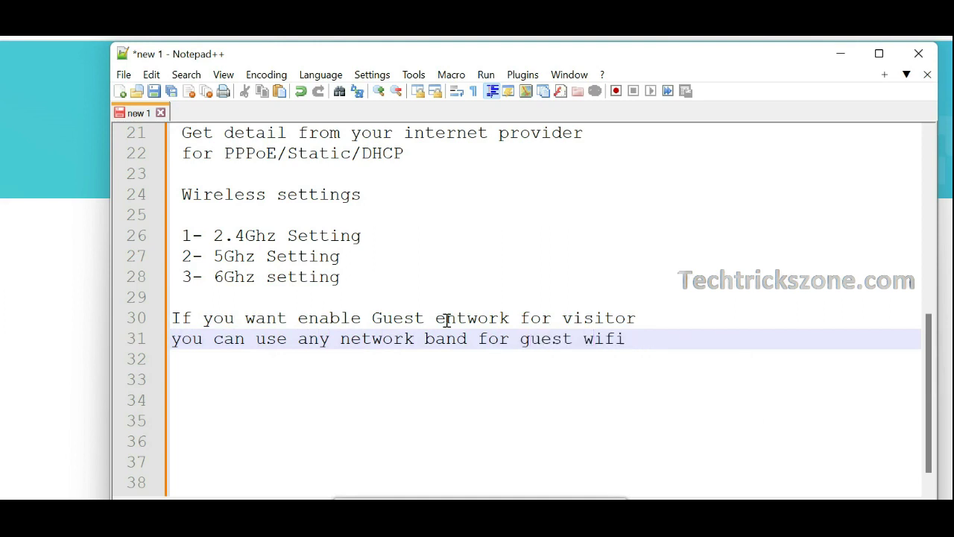
pyautogui.click(850, 58)
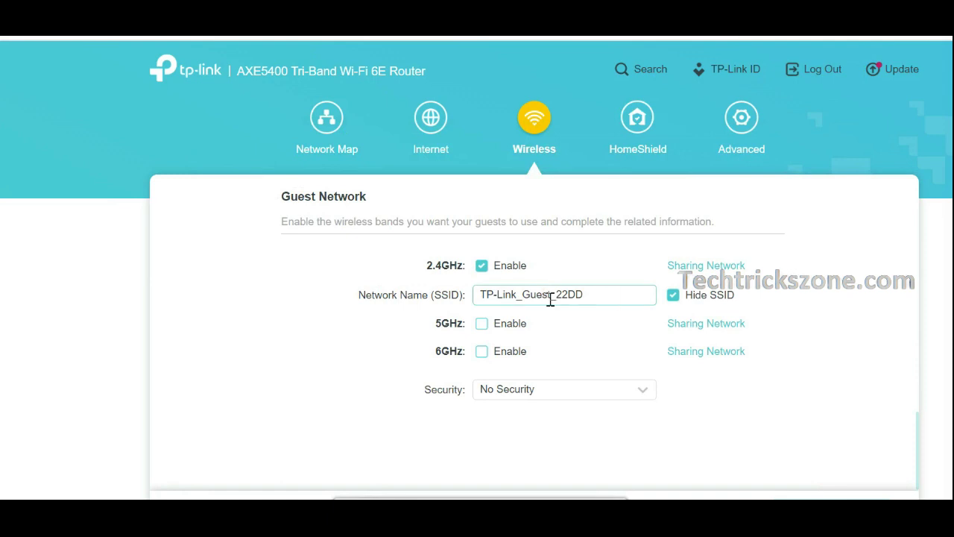
# Rename the 2.4GHz guest network to WIFI-Guest_22DD and set its security to Encrypted
pyautogui.moveTo(522, 295); pyautogui.dragTo(411, 298)
pyautogui.write('WIFI')
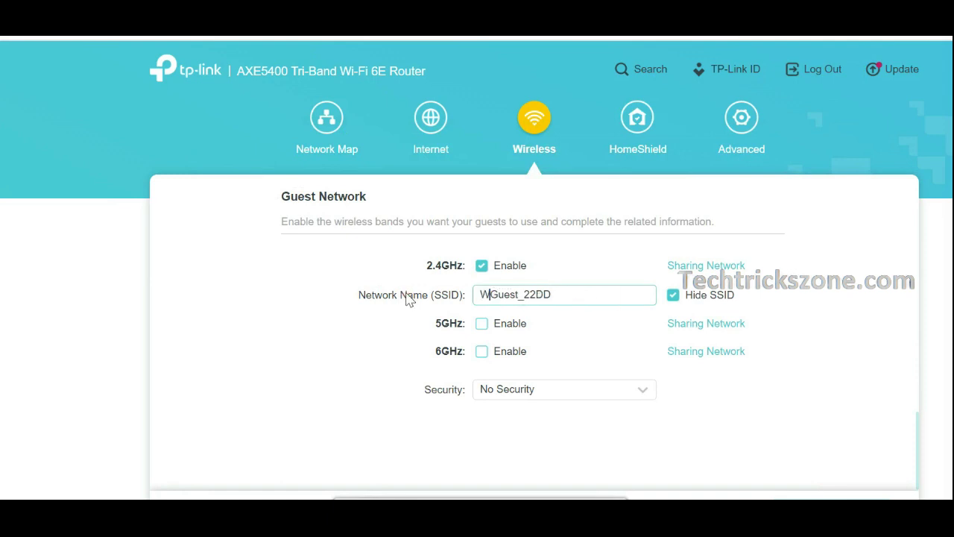
pyautogui.write('-')
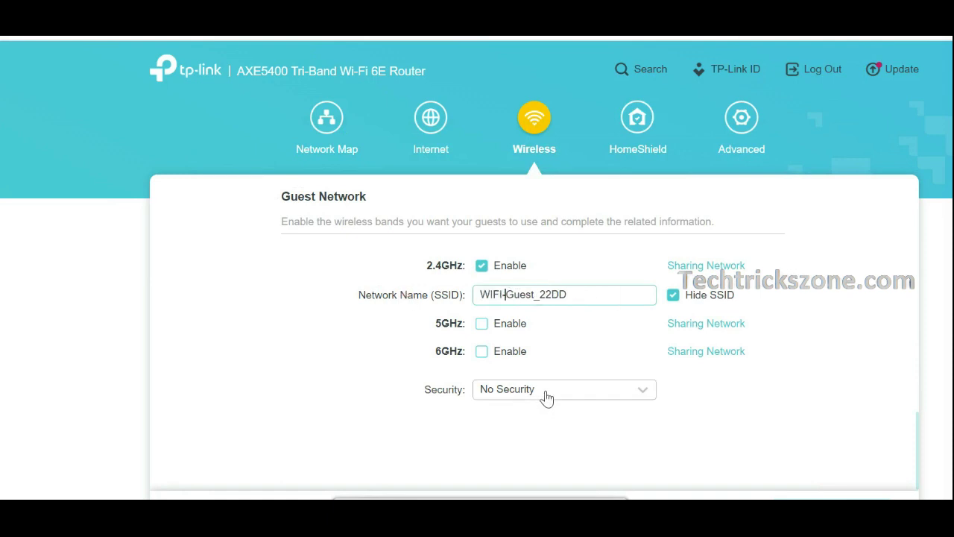
pyautogui.click(545, 393)
pyautogui.click(514, 447)
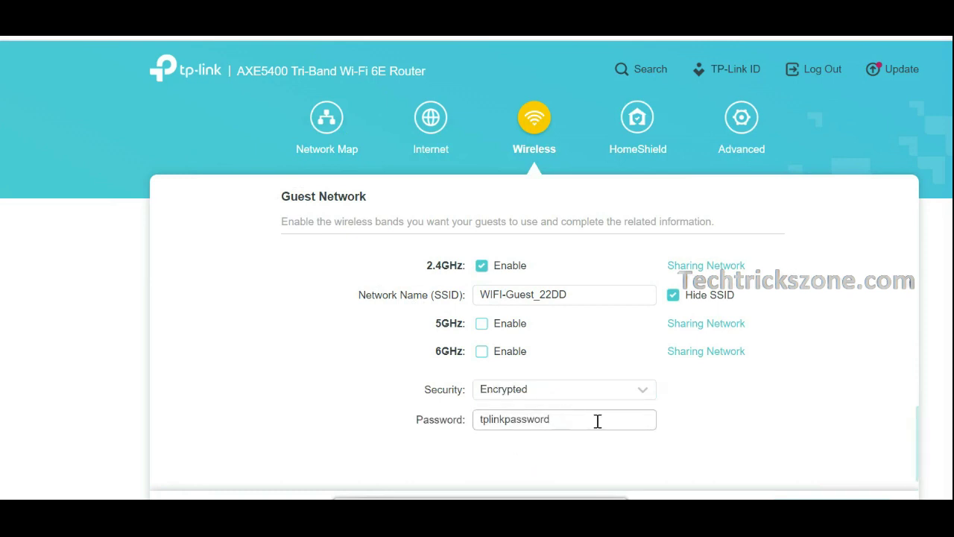
# Replace the default guest password, apply the settings, and dismiss the summary
pyautogui.moveTo(596, 419); pyautogui.dragTo(388, 436)
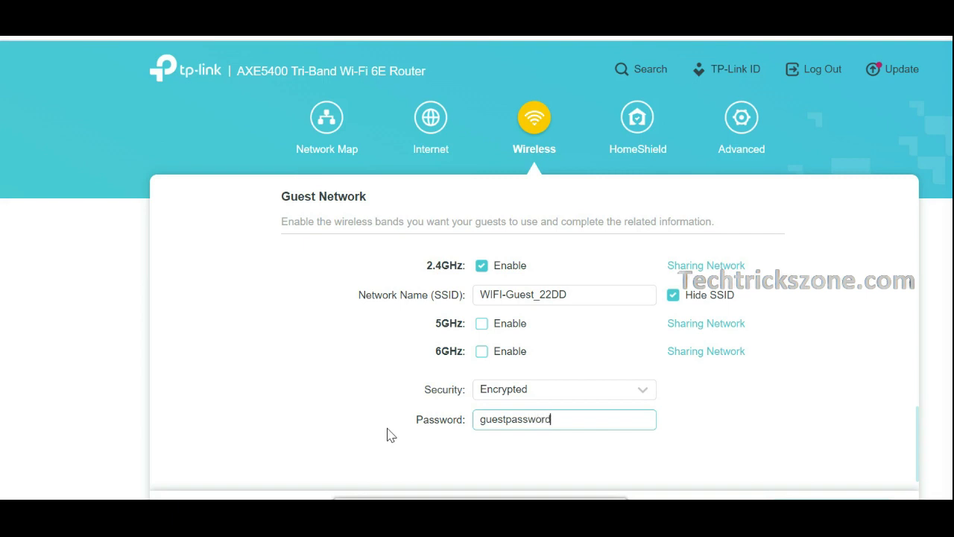
pyautogui.click(504, 419)
pyautogui.press('Tab')
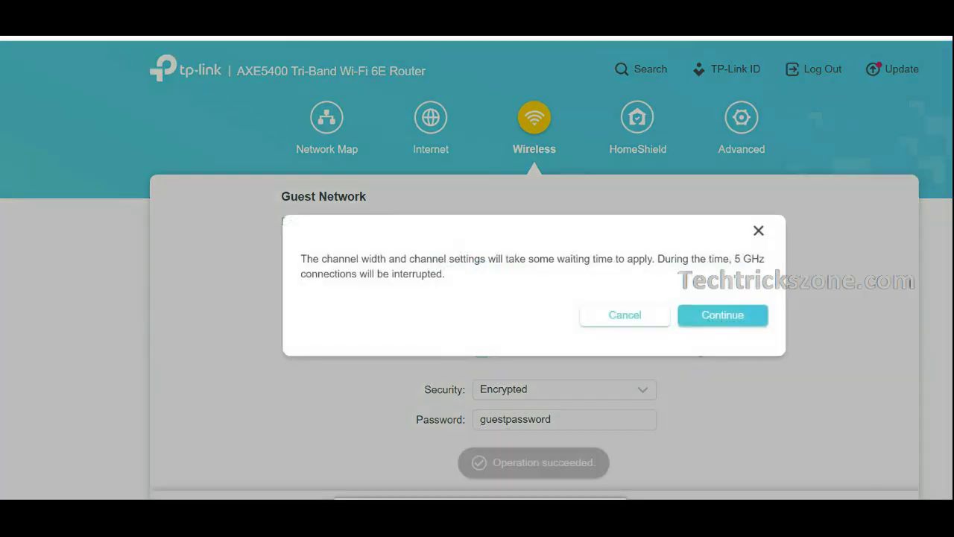
pyautogui.click(705, 324)
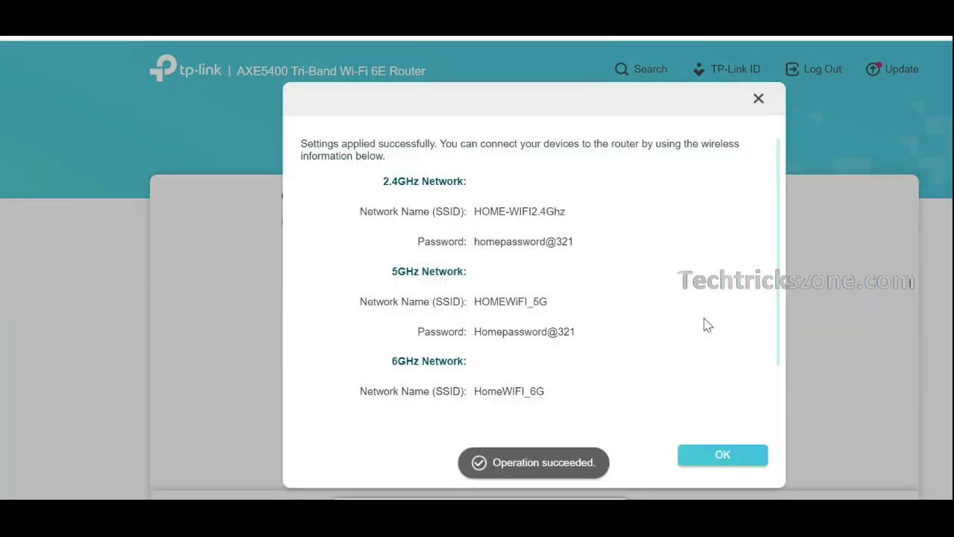
pyautogui.click(710, 457)
# Note 'Change Admin login password.' and 'Go to Advanced- System Administration' on new lines, then minimize Notepad++
pyautogui.hotkey('alt', 'Tab')
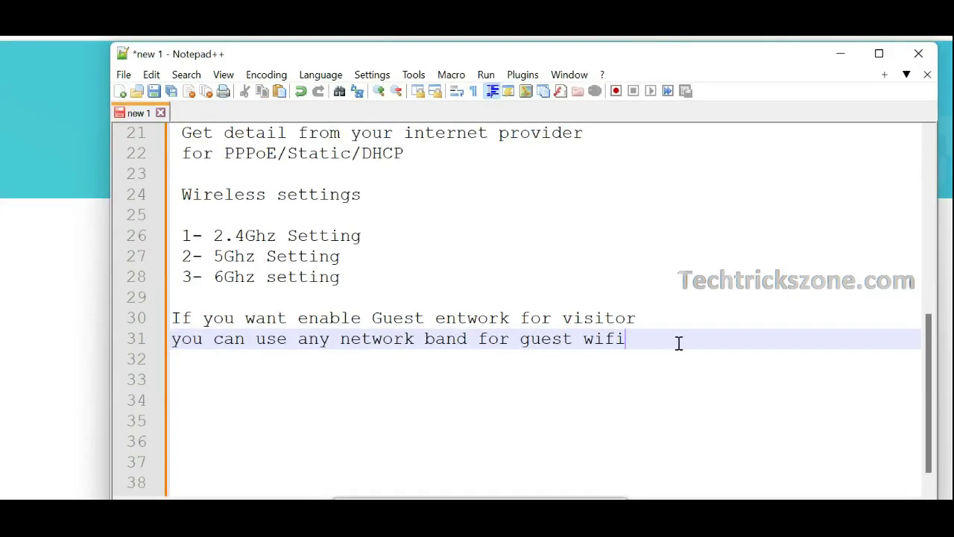
pyautogui.press('Return')
pyautogui.press('Return')
pyautogui.write('Change ')
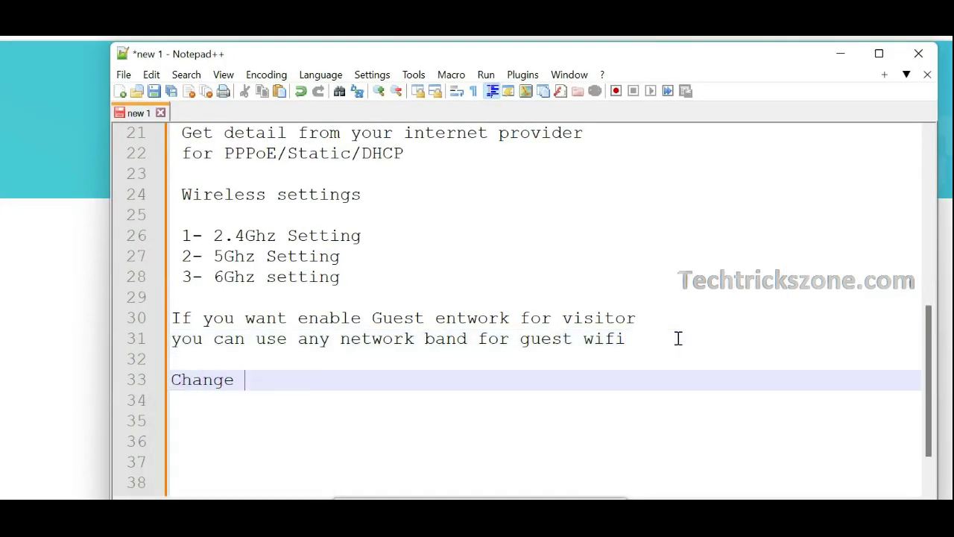
pyautogui.write('Admin login pas')
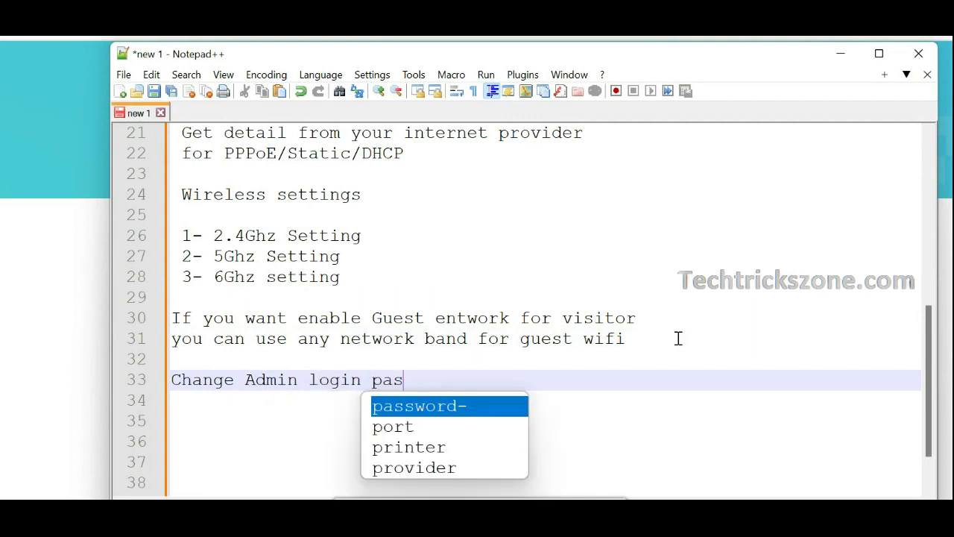
pyautogui.write('sword.')
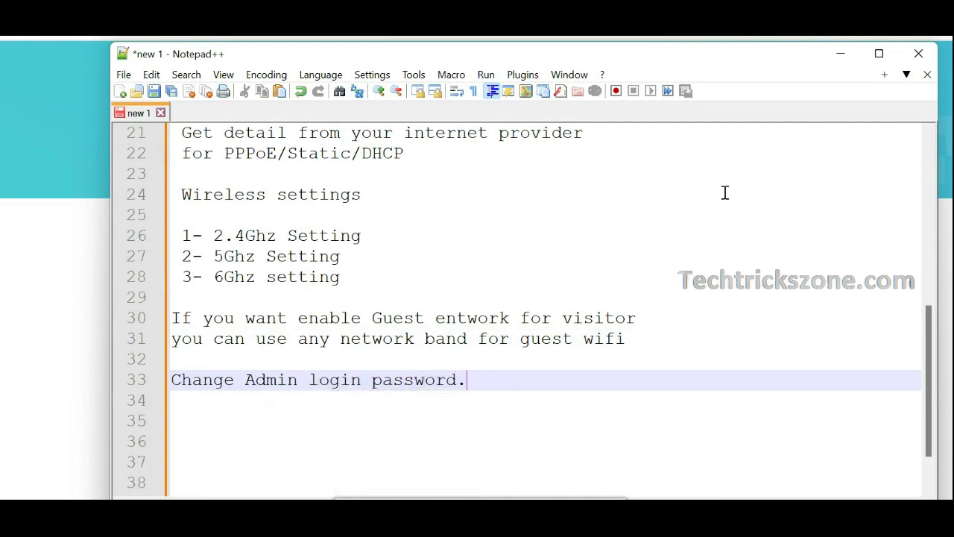
pyautogui.press('Return')
pyautogui.press('Return')
pyautogui.write('Go to')
pyautogui.click(336, 460)
pyautogui.click(342, 422)
pyautogui.write('Ada')
pyautogui.write('vanced- System')
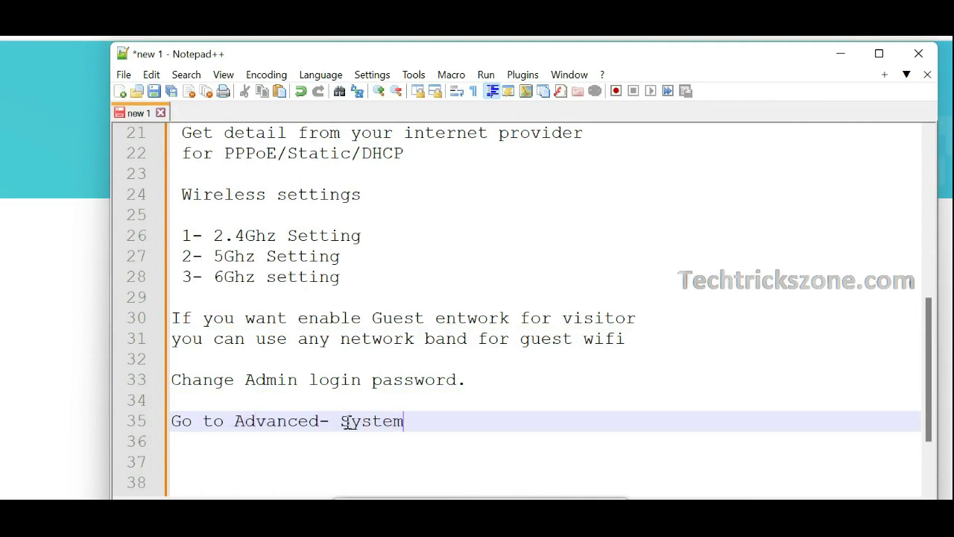
pyautogui.press('Return')
pyautogui.write('Administration')
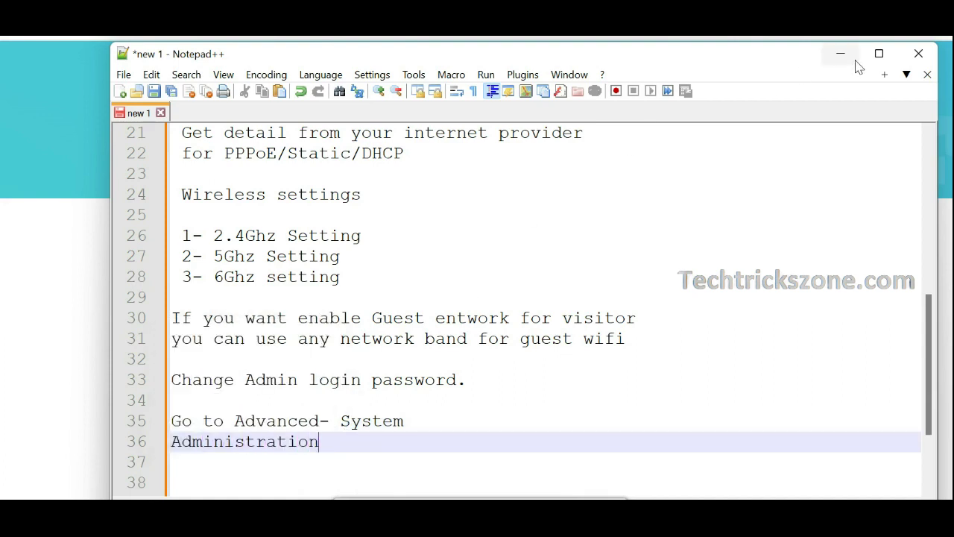
pyautogui.click(850, 59)
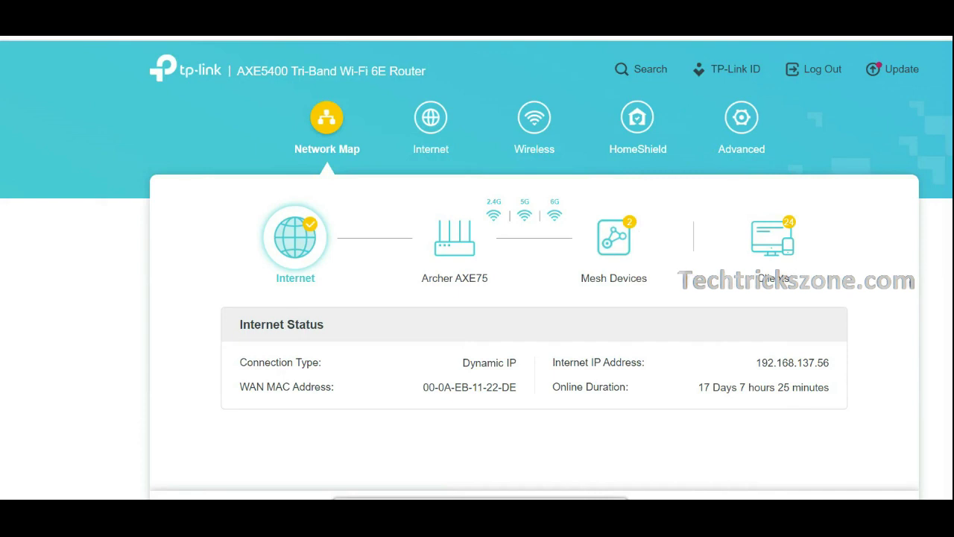
# Navigate to Advanced > System > Administration in the router interface
pyautogui.click(738, 117)
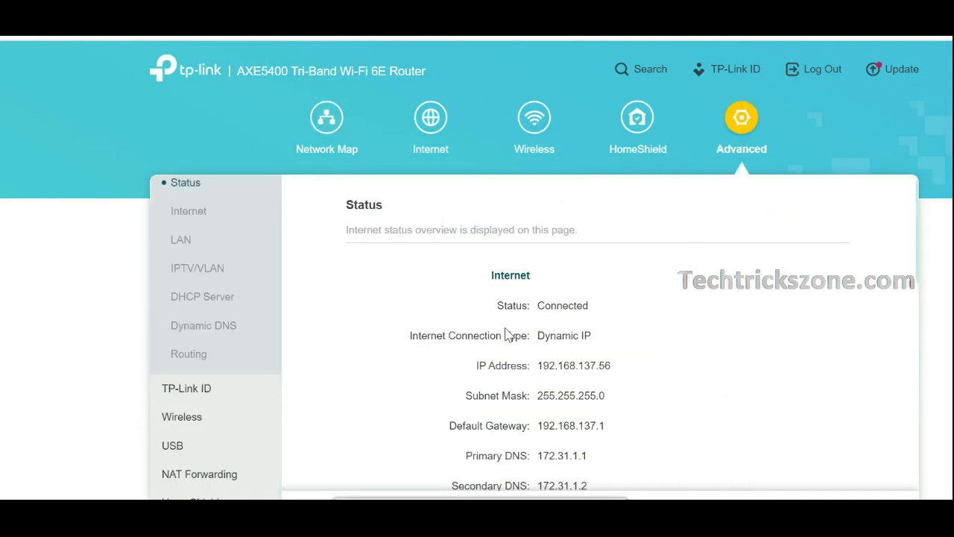
pyautogui.scroll(-3, 507, 335)
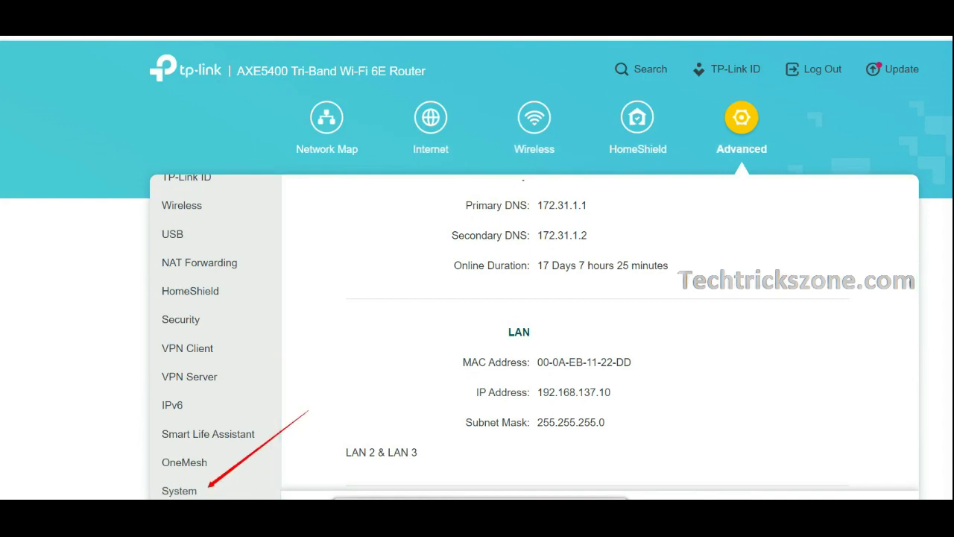
pyautogui.click(178, 490)
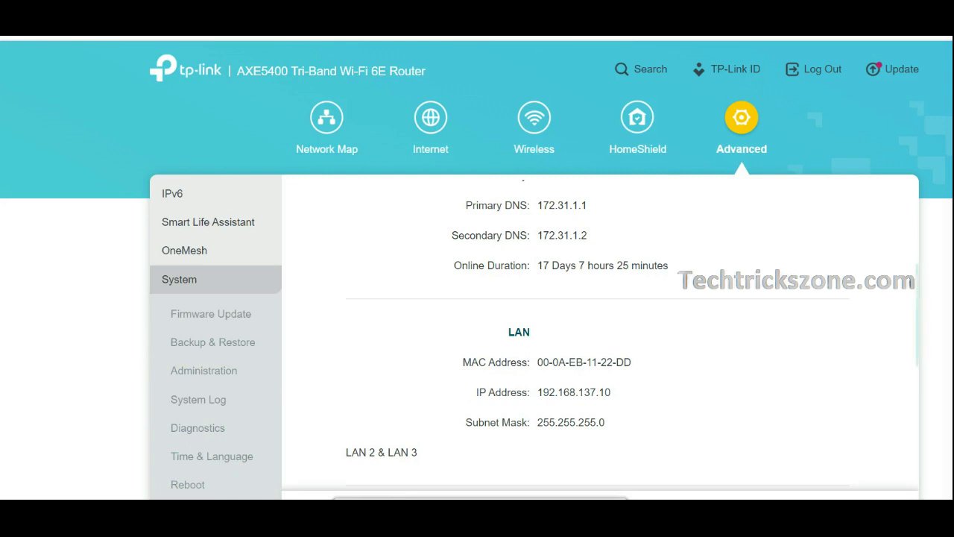
pyautogui.click(228, 373)
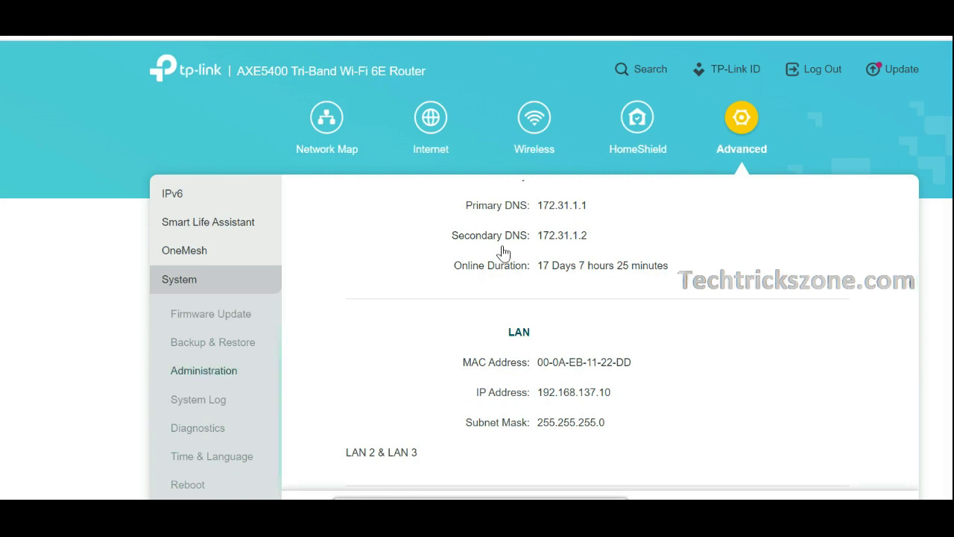
# Enter the current admin password and the new admin password under Change Password
pyautogui.click(582, 274)
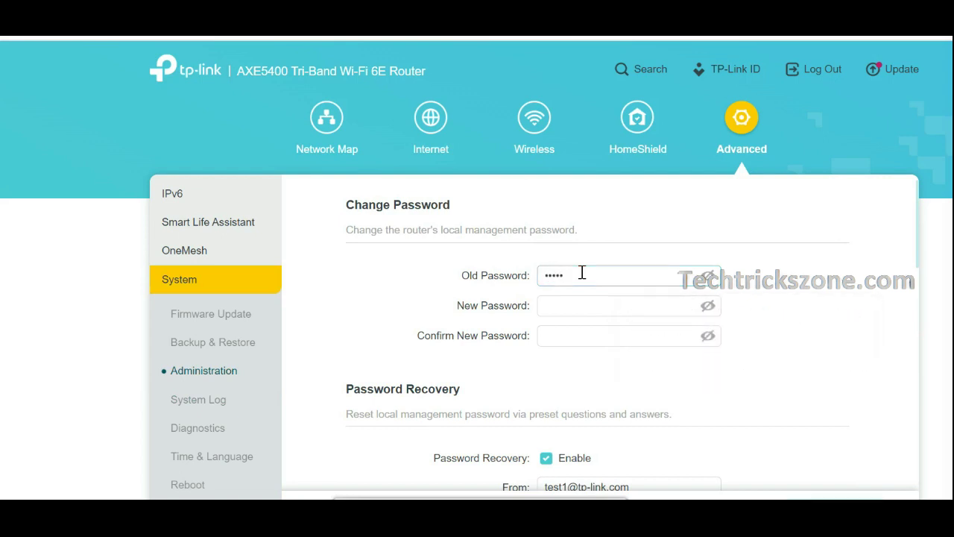
pyautogui.press('Tab')
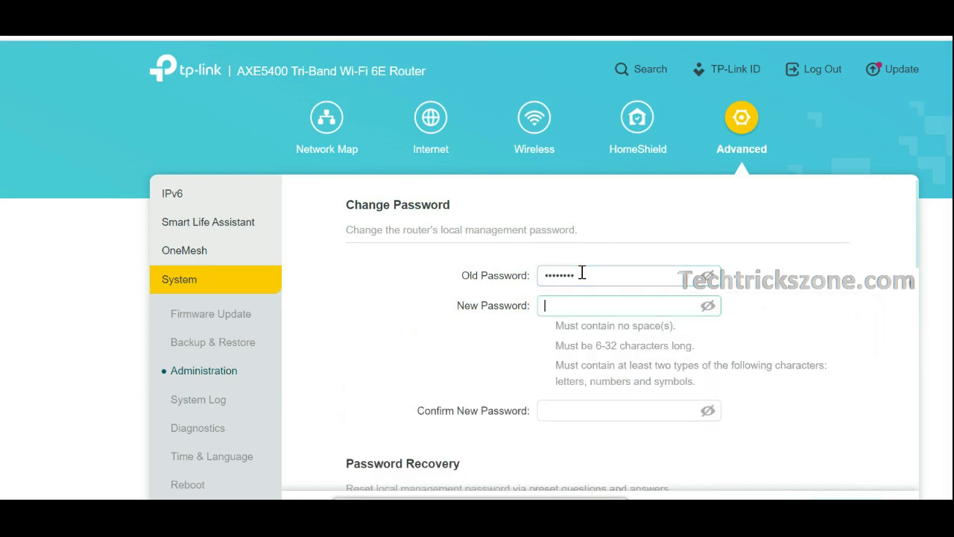
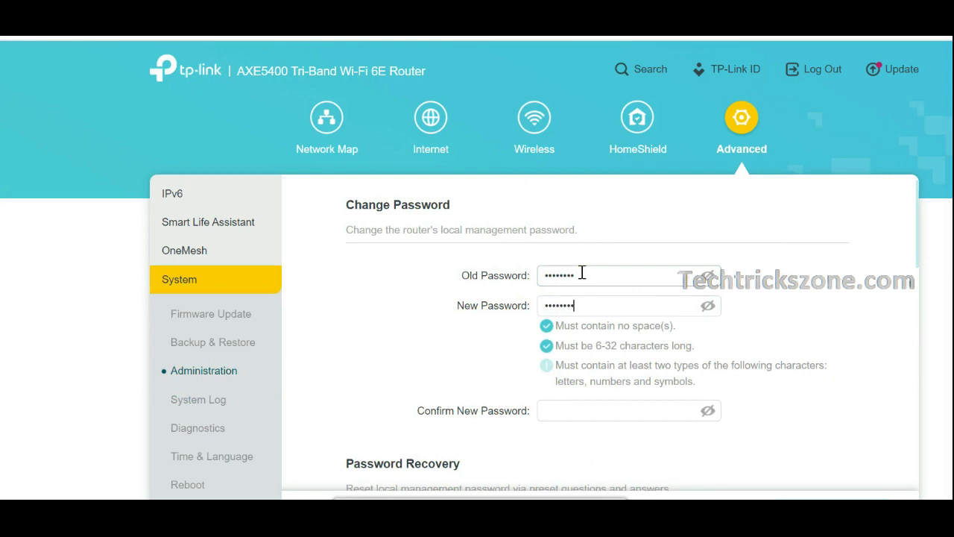
pyautogui.click(592, 300)
pyautogui.write('@')
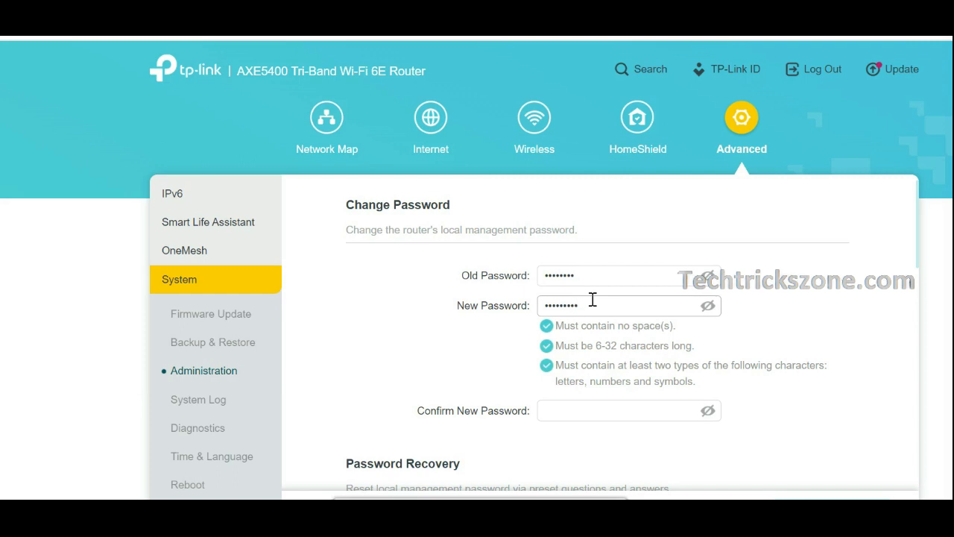
# Confirm the new admin password and scroll down the Administration page
pyautogui.click(571, 412)
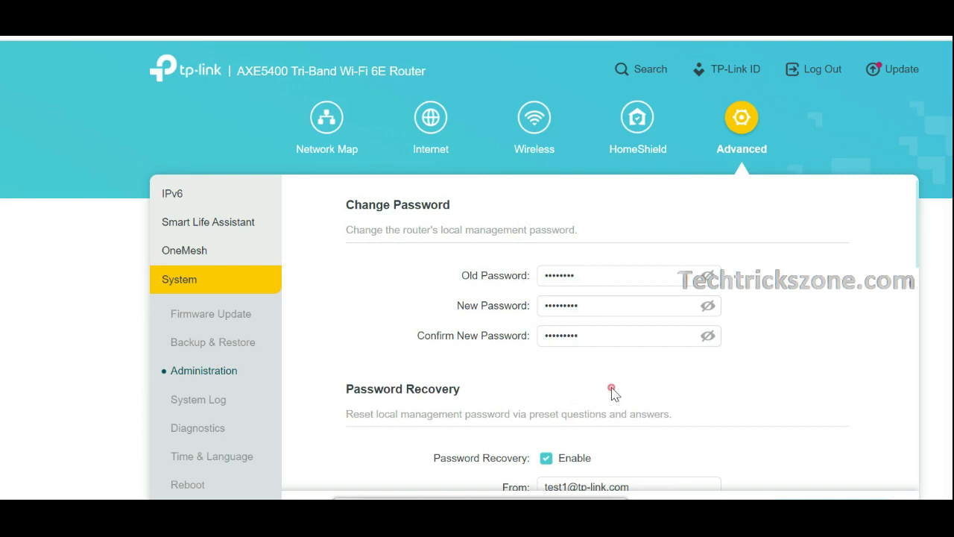
pyautogui.scroll(-4, 626, 382)
pyautogui.scroll(1, 656, 350)
pyautogui.scroll(-2, 655, 350)
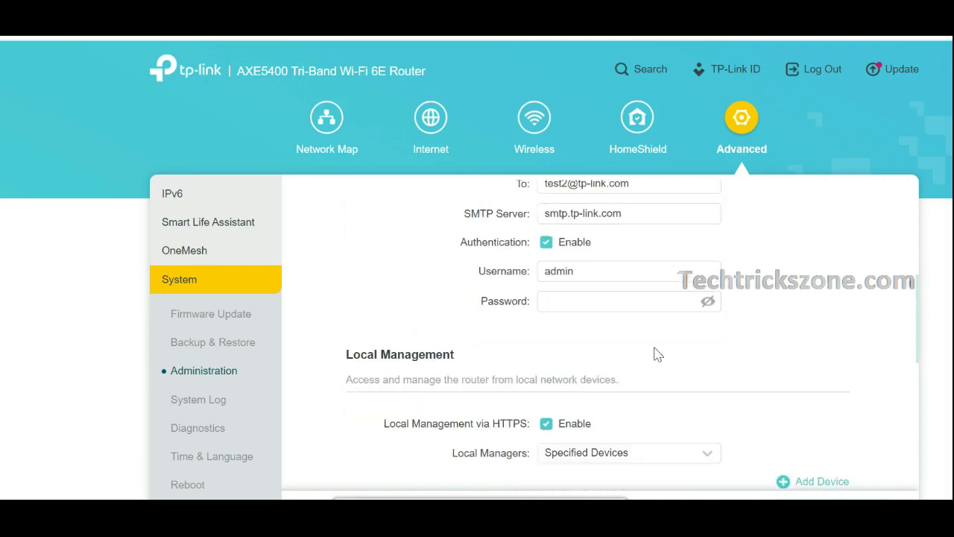
pyautogui.scroll(-1, 712, 309)
pyautogui.scroll(-1, 712, 309)
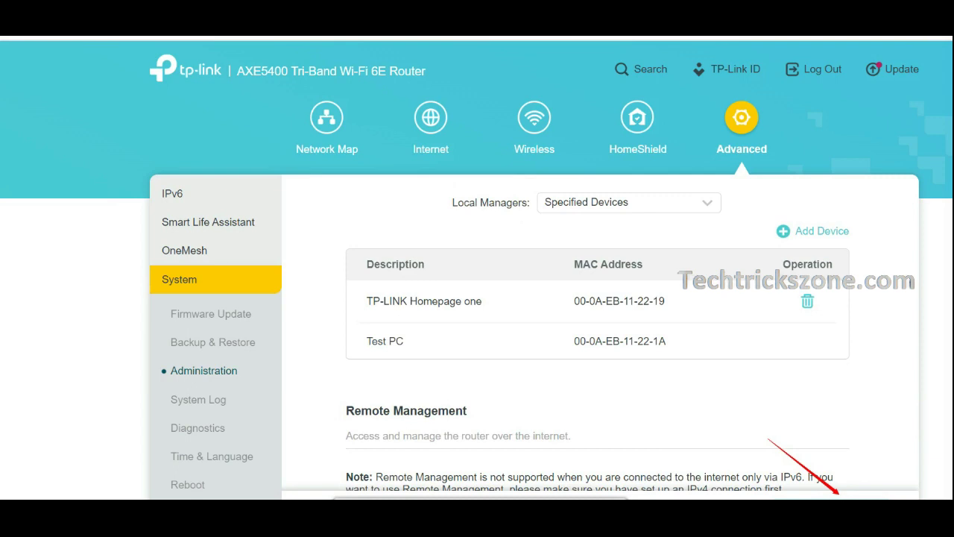
pyautogui.click(731, 400)
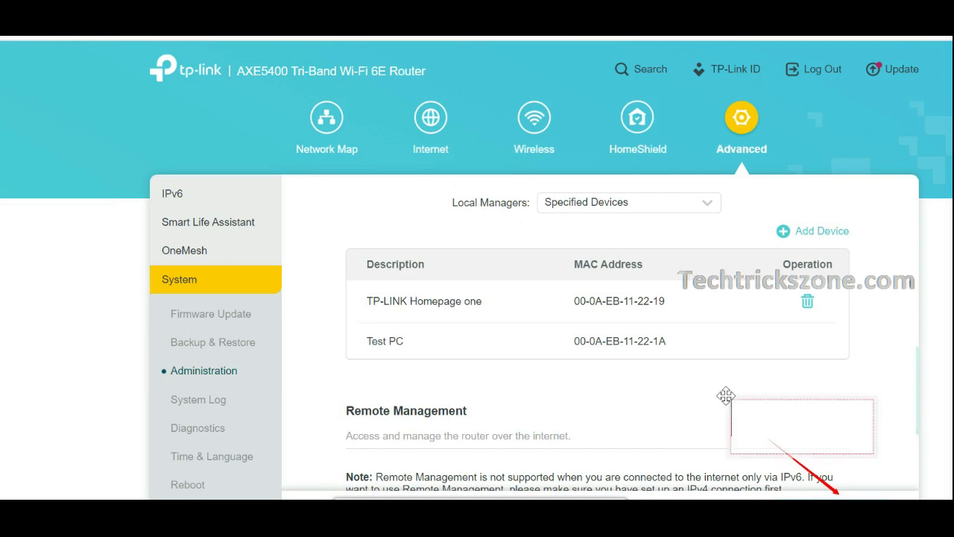